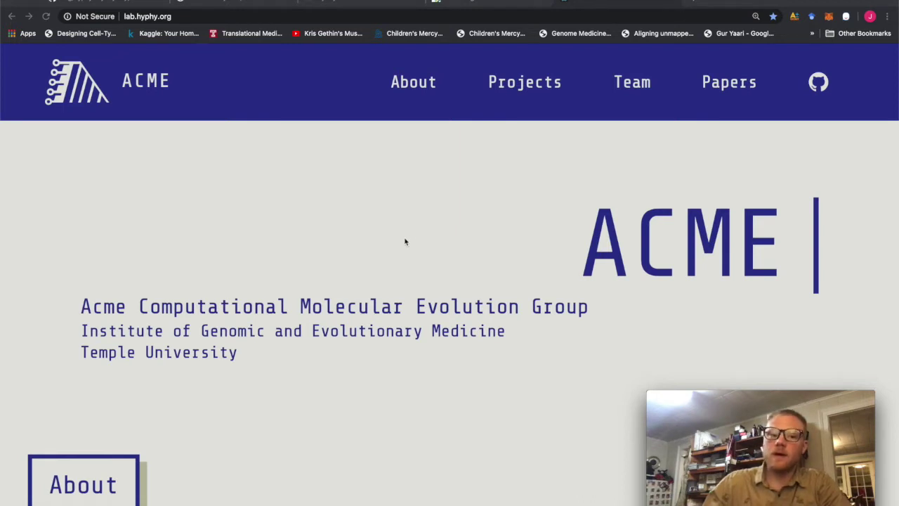
On Datamonkey, browse the Methods and Tools list of analyses such as MEME and FEL
{"action": "left_click", "coordinate": [227, 2]}
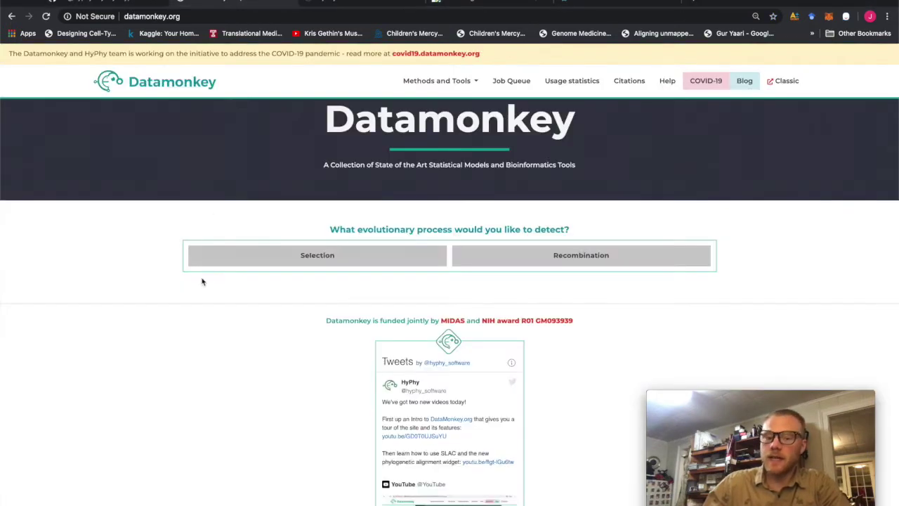
{"action": "left_click", "coordinate": [411, 82]}
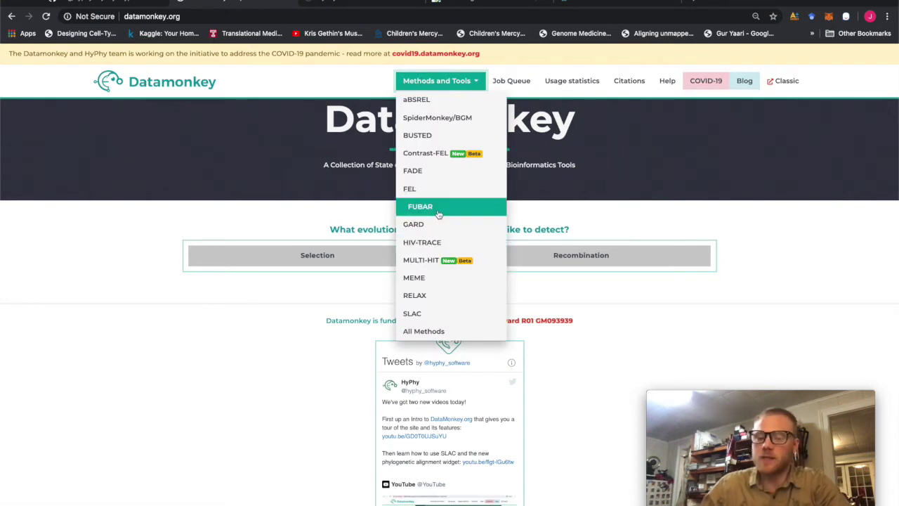
{"action": "left_click", "coordinate": [208, 219]}
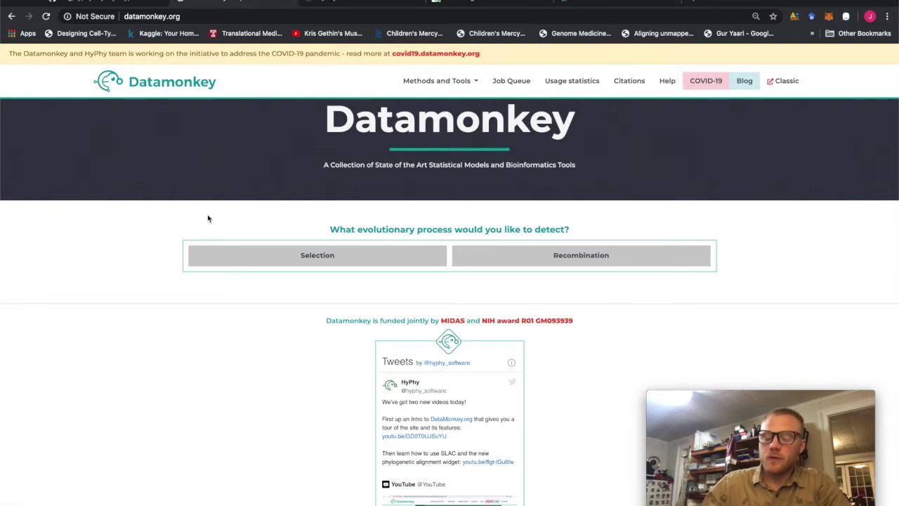
Go to the veg/hyphy GitHub repository and view its HTTPS clone address
{"action": "left_click", "coordinate": [122, 4]}
{"action": "left_click", "coordinate": [69, 183]}
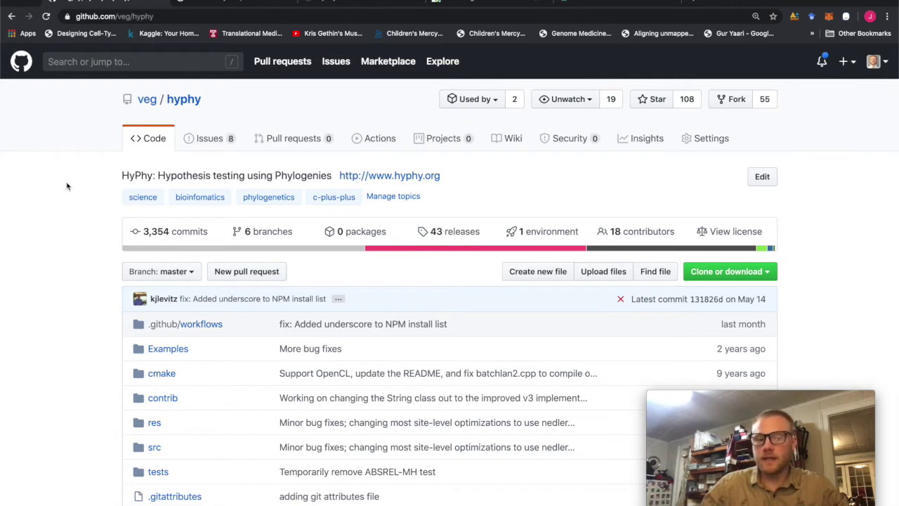
{"action": "left_click", "coordinate": [78, 15]}
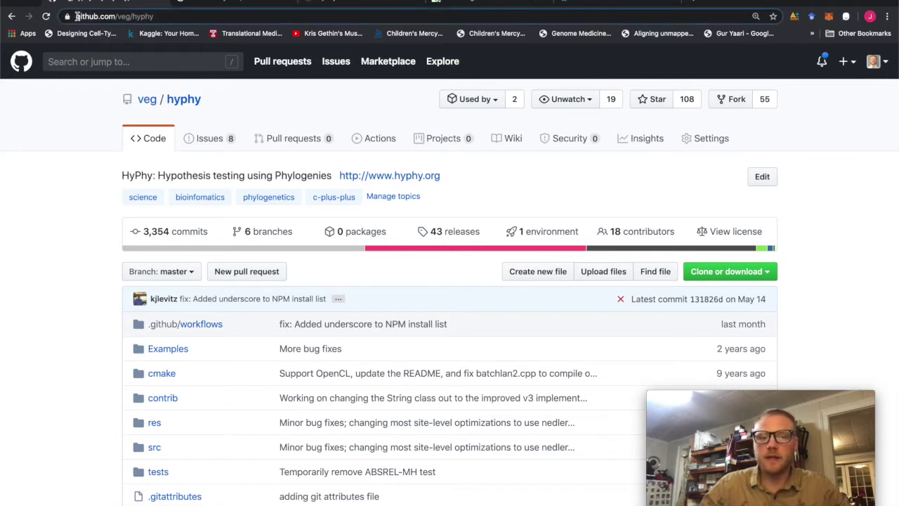
{"action": "left_click", "coordinate": [93, 103]}
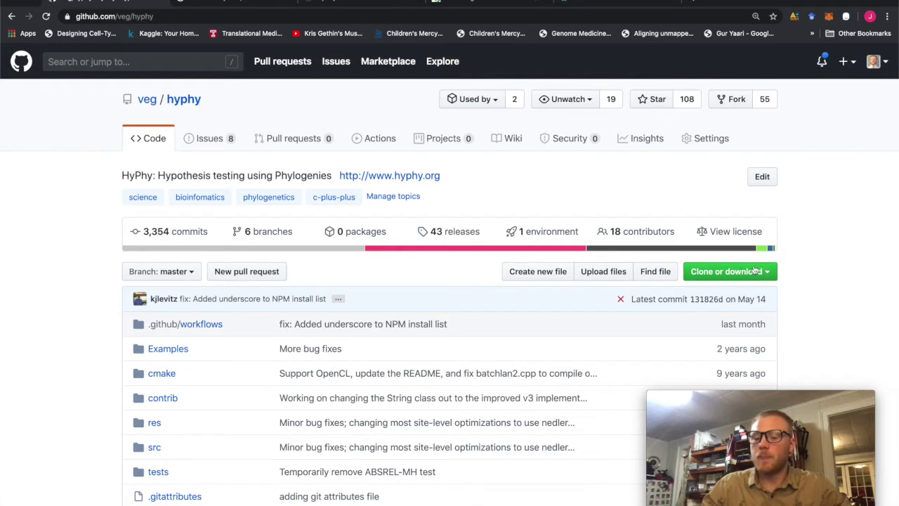
{"action": "left_click", "coordinate": [709, 273]}
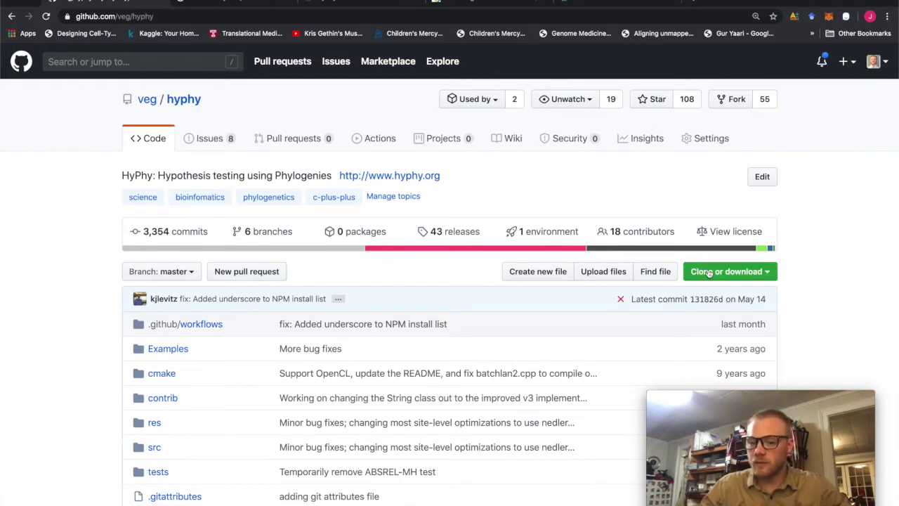
{"action": "left_click", "coordinate": [819, 267]}
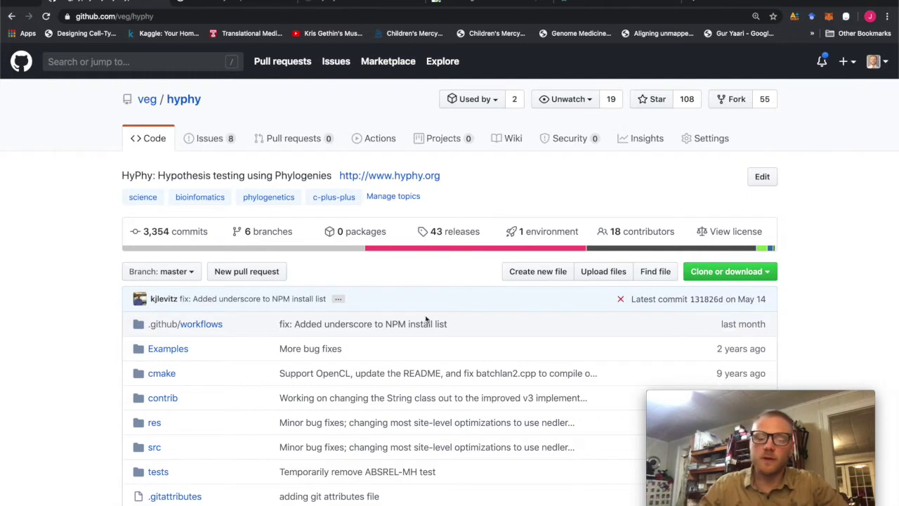
Scroll the README down to the Building from Source instructions and back up
{"action": "scroll", "coordinate": [61, 320], "scroll_direction": "down", "scroll_amount": 1}
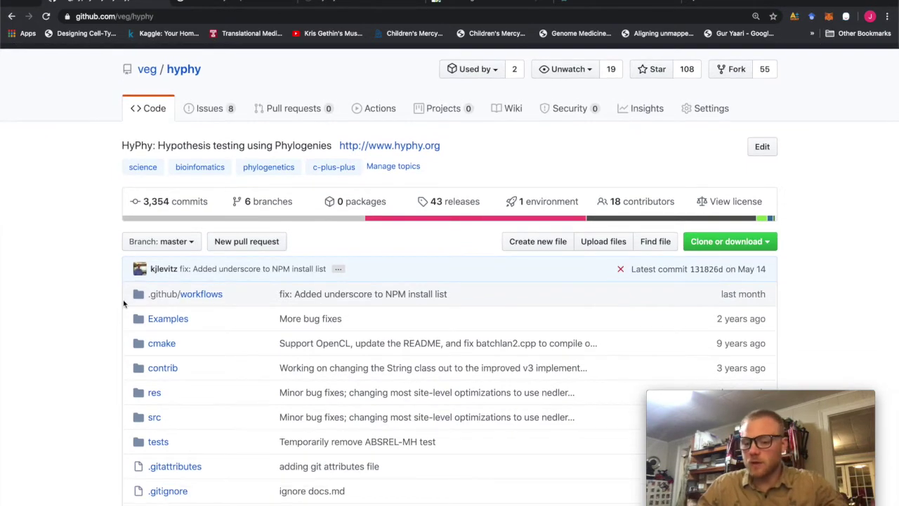
{"action": "scroll", "coordinate": [125, 301], "scroll_direction": "down", "scroll_amount": 4}
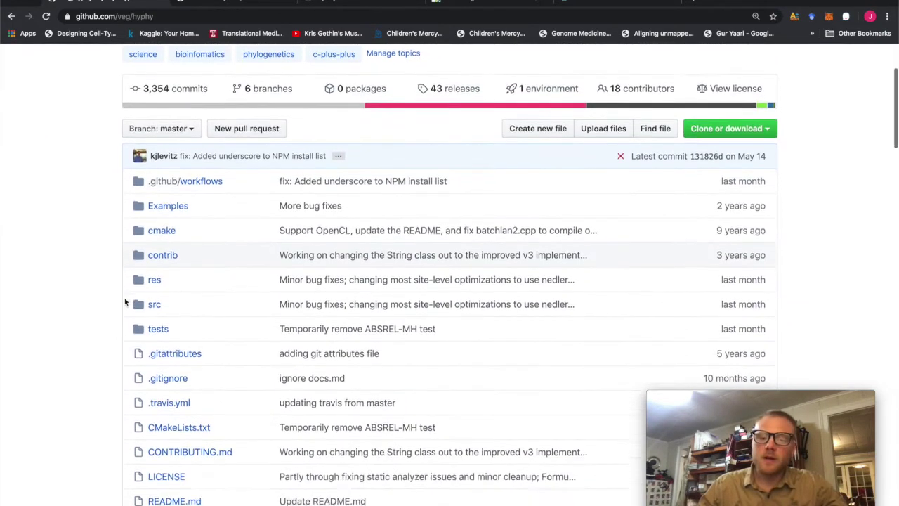
{"action": "scroll", "coordinate": [125, 302], "scroll_direction": "down", "scroll_amount": 6}
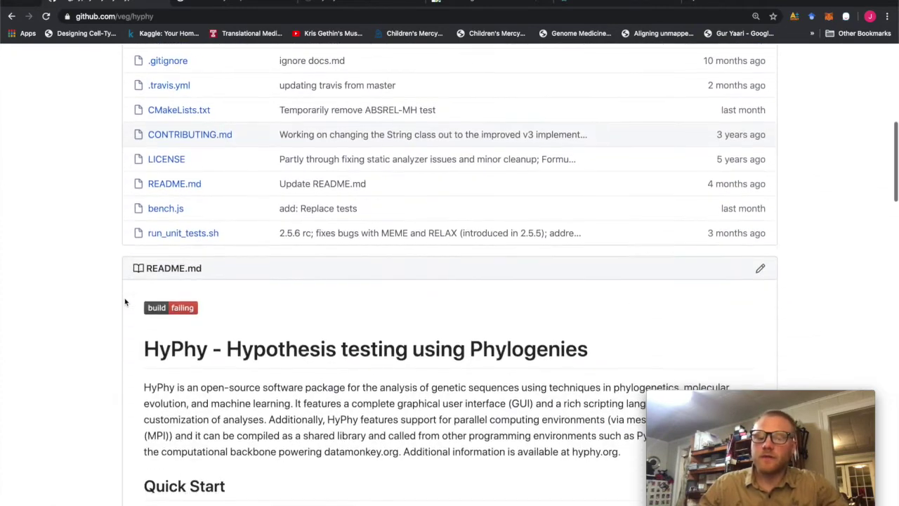
{"action": "scroll", "coordinate": [126, 301], "scroll_direction": "down", "scroll_amount": 4}
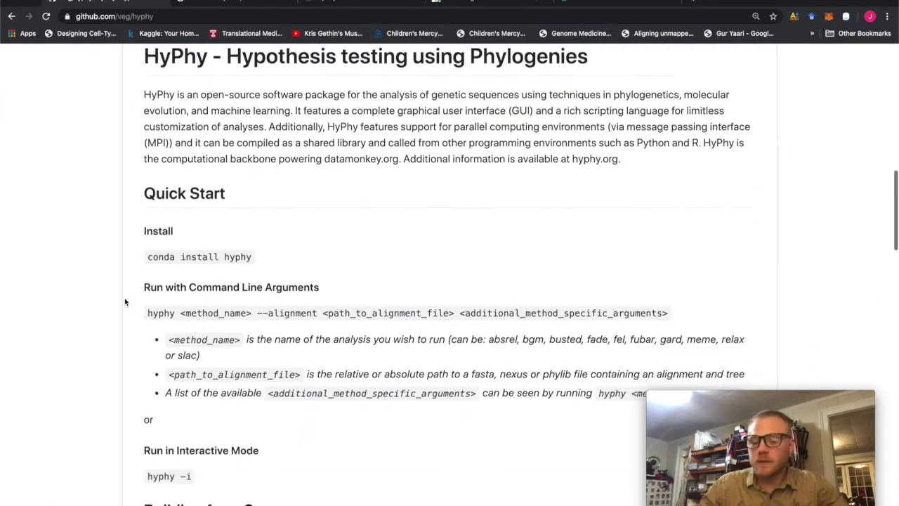
{"action": "scroll", "coordinate": [125, 301], "scroll_direction": "down", "scroll_amount": 3}
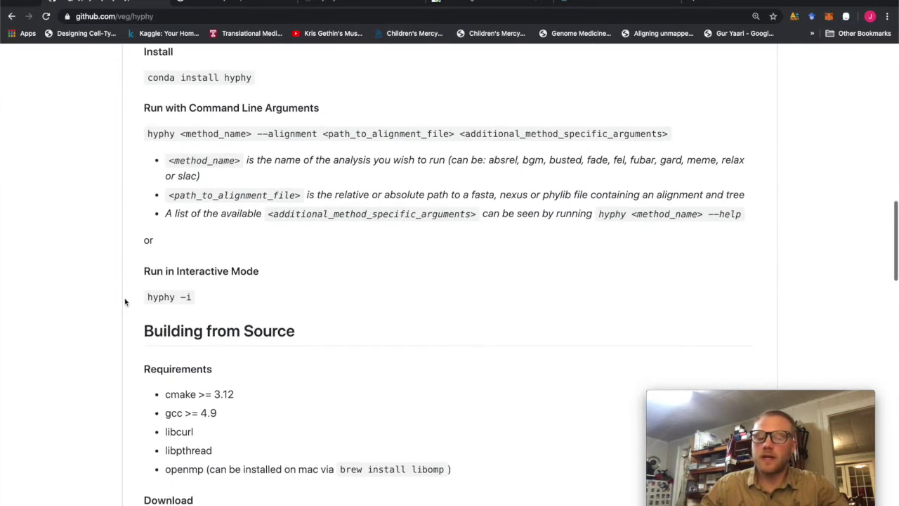
{"action": "scroll", "coordinate": [125, 301], "scroll_direction": "down", "scroll_amount": 1}
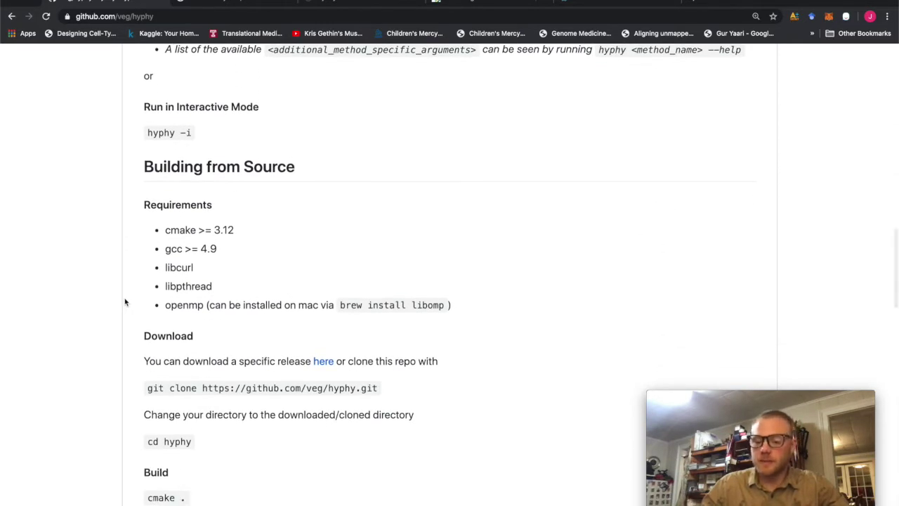
{"action": "scroll", "coordinate": [125, 302], "scroll_direction": "up", "scroll_amount": 9}
{"action": "scroll", "coordinate": [125, 301], "scroll_direction": "up", "scroll_amount": 7}
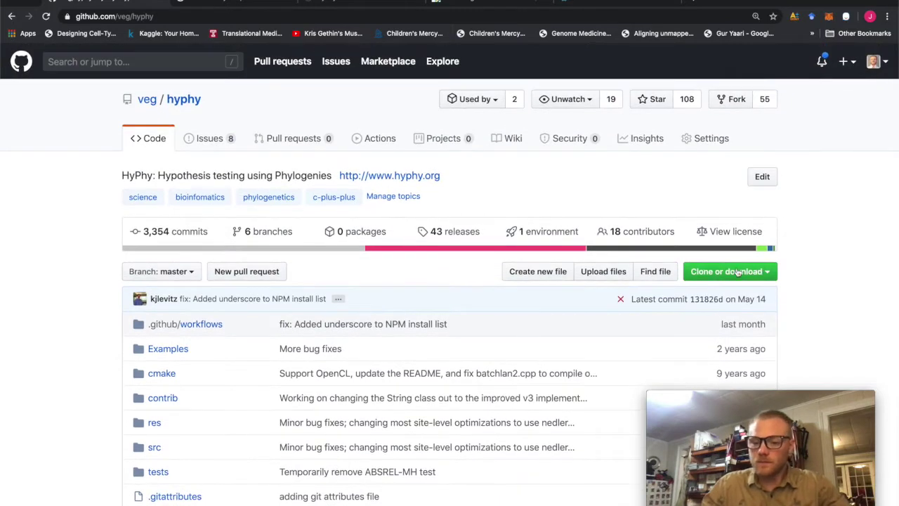
Copy the repository's HTTPS clone address and switch to Terminal
{"action": "left_click", "coordinate": [738, 273]}
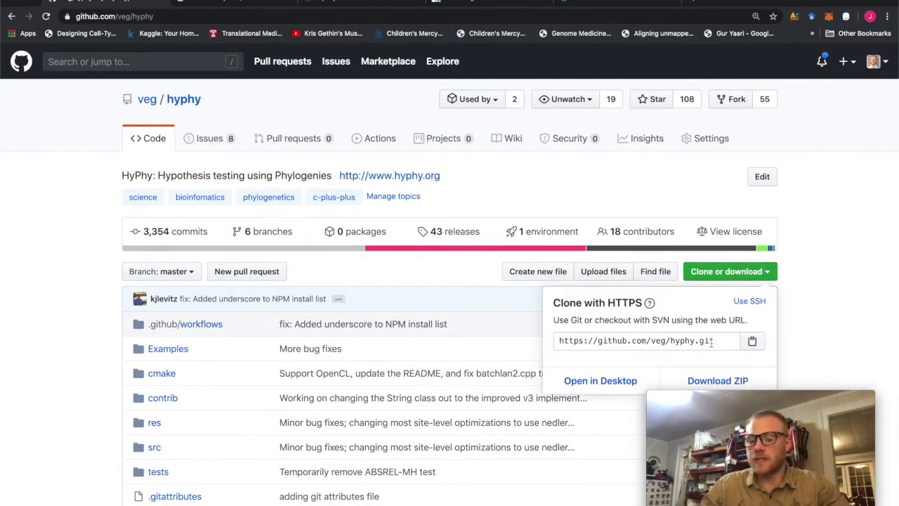
{"action": "left_click", "coordinate": [692, 340]}
{"action": "key", "text": "super+c"}
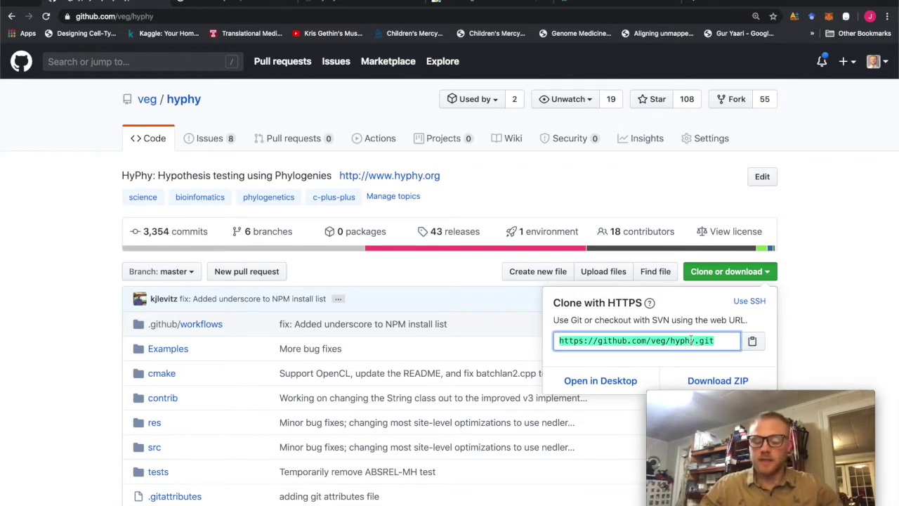
{"action": "key", "text": "super+Tab"}
{"action": "key", "text": "super+Tab"}
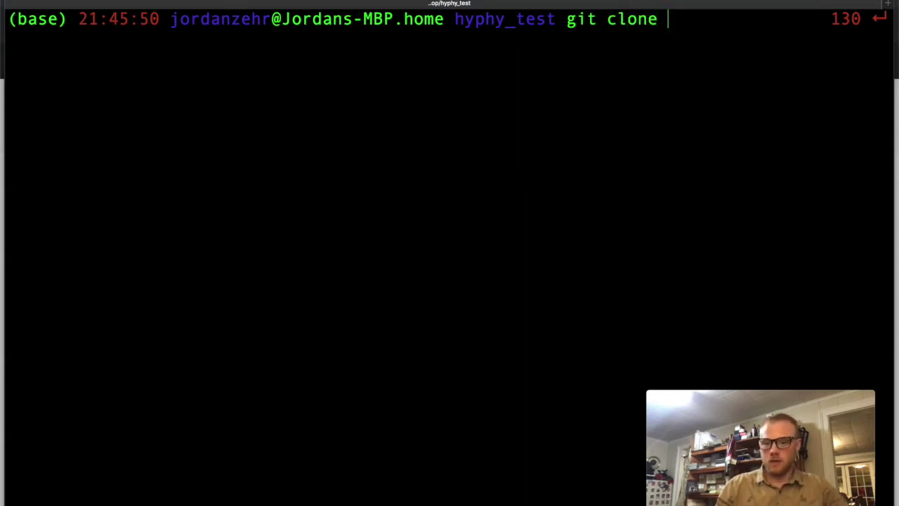
Run git clone with the pasted HyPhy URL into a folder named hyphy-demo
{"action": "key", "text": "super+v"}
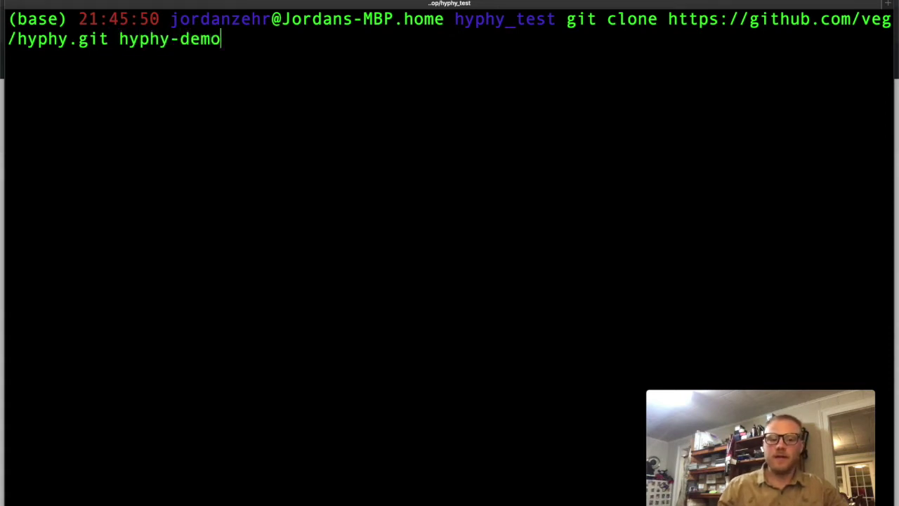
{"action": "type", "text": "hyphy-demo"}
{"action": "key", "text": "Return"}
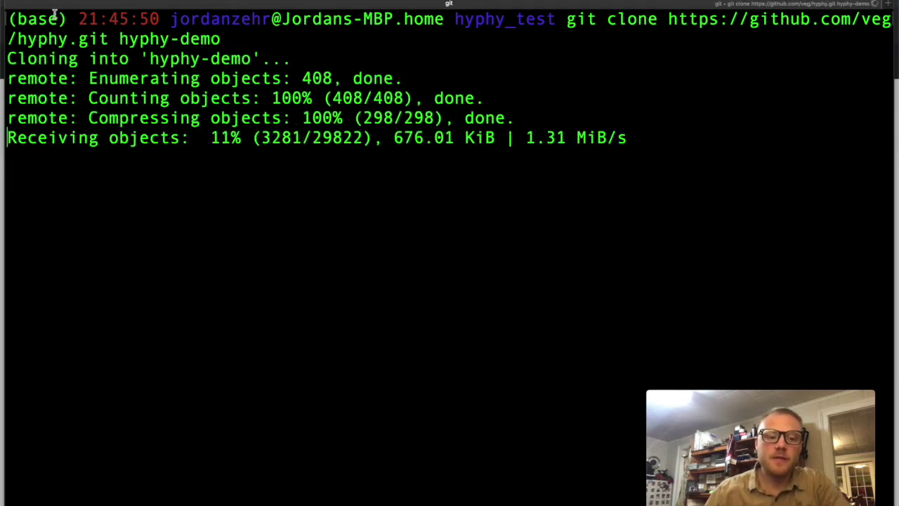
{"action": "left_click_drag", "start_coordinate": [8, 59], "coordinate": [259, 59]}
{"action": "left_click", "coordinate": [262, 59]}
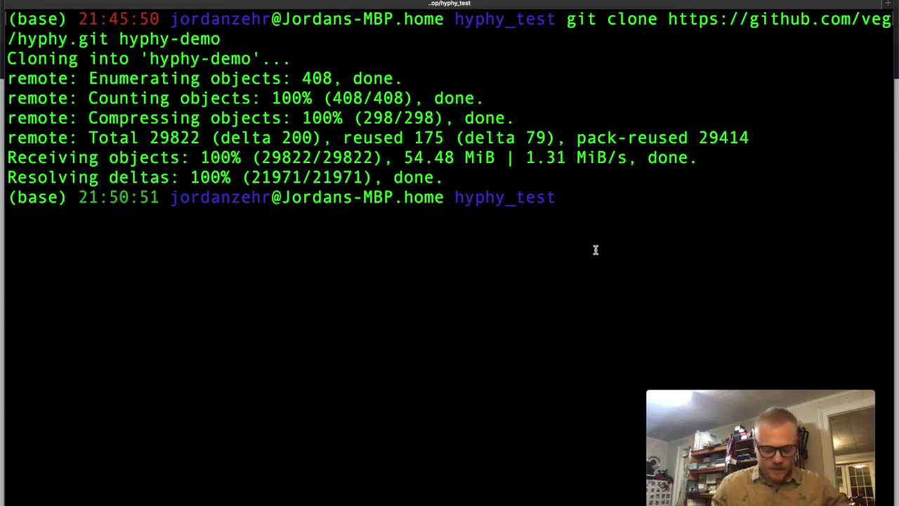
List the folder with ls to confirm hyphy-demo exists, then clear the screen
{"action": "type", "text": "ls"}
{"action": "key", "text": "Return"}
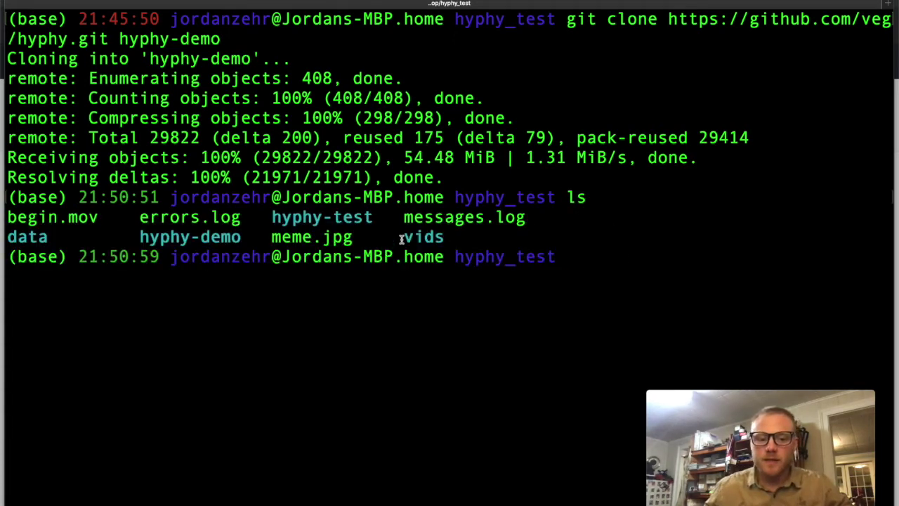
{"action": "left_click_drag", "start_coordinate": [142, 237], "coordinate": [228, 238]}
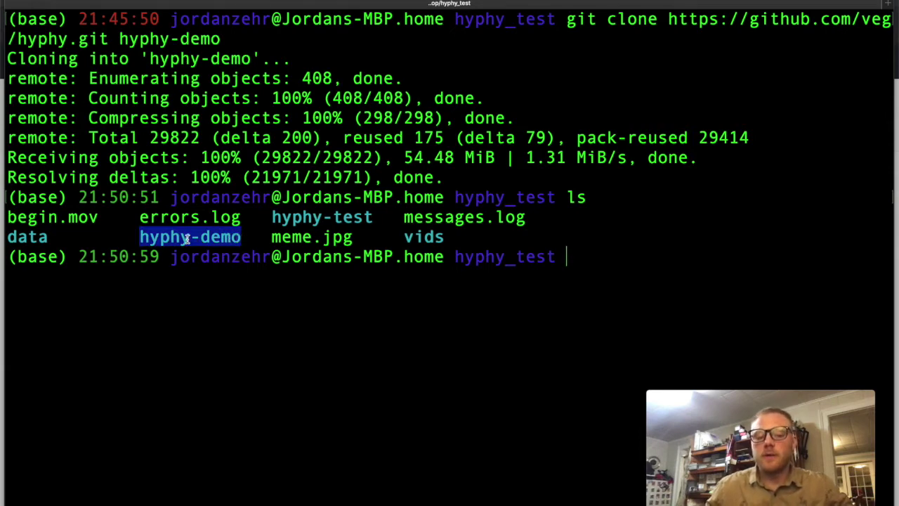
{"action": "left_click_drag", "start_coordinate": [143, 238], "coordinate": [219, 239]}
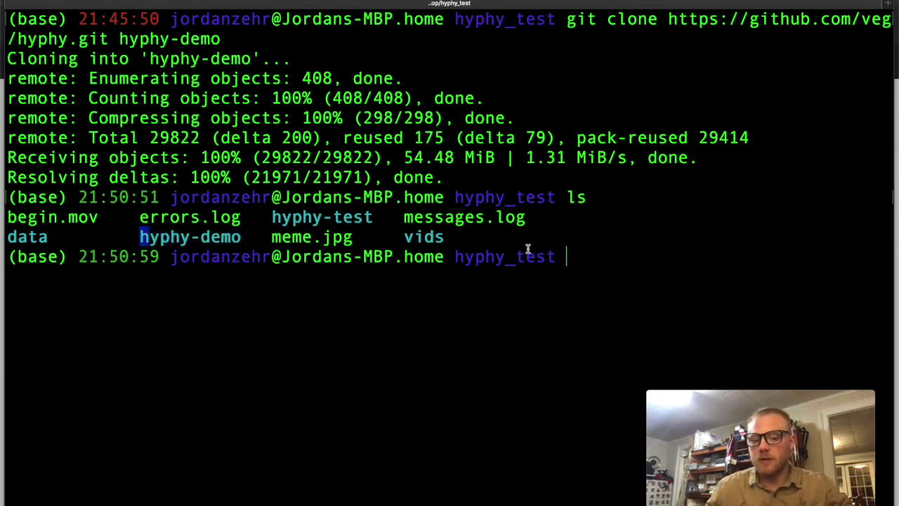
{"action": "key", "text": "ctrl+l"}
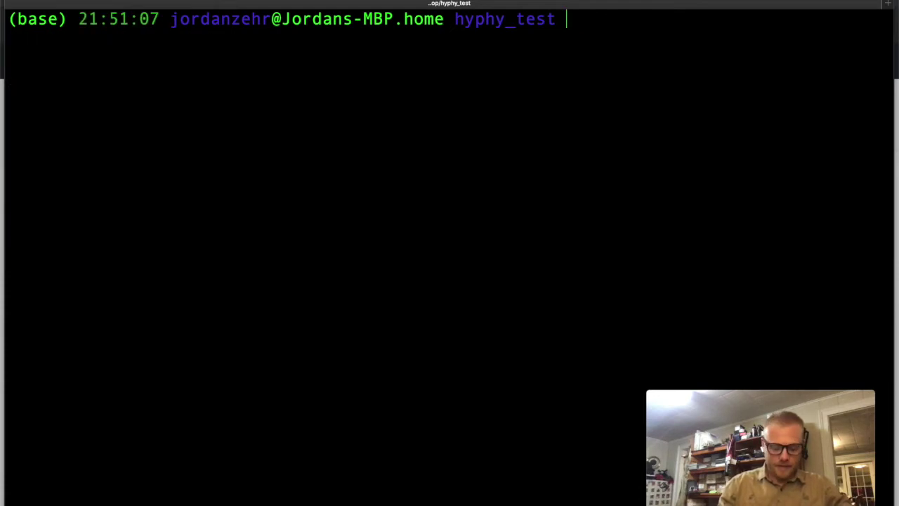
Enter hyphy-demo, run 'cmake .' to generate build files, and clear the output
{"action": "type", "text": "cd hyphy-demo/"}
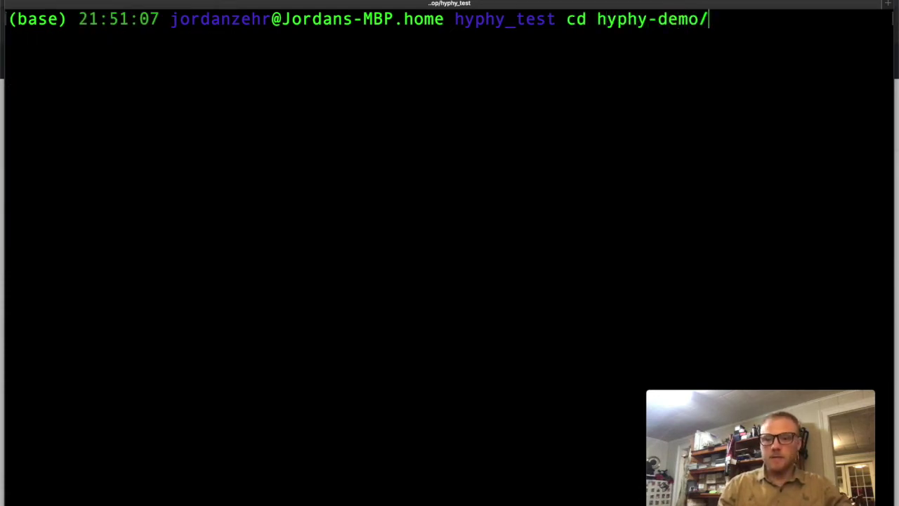
{"action": "key", "text": "Return"}
{"action": "type", "text": "cmake"}
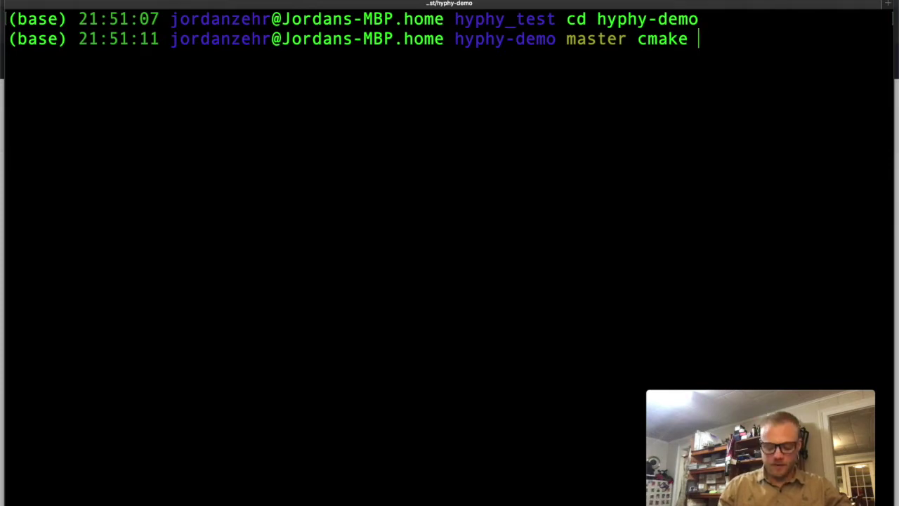
{"action": "type", "text": " ."}
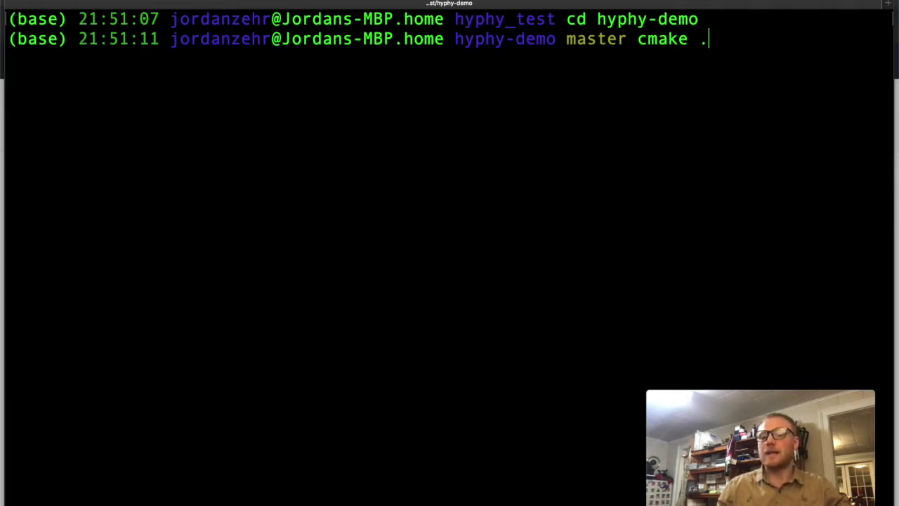
{"action": "key", "text": "Return"}
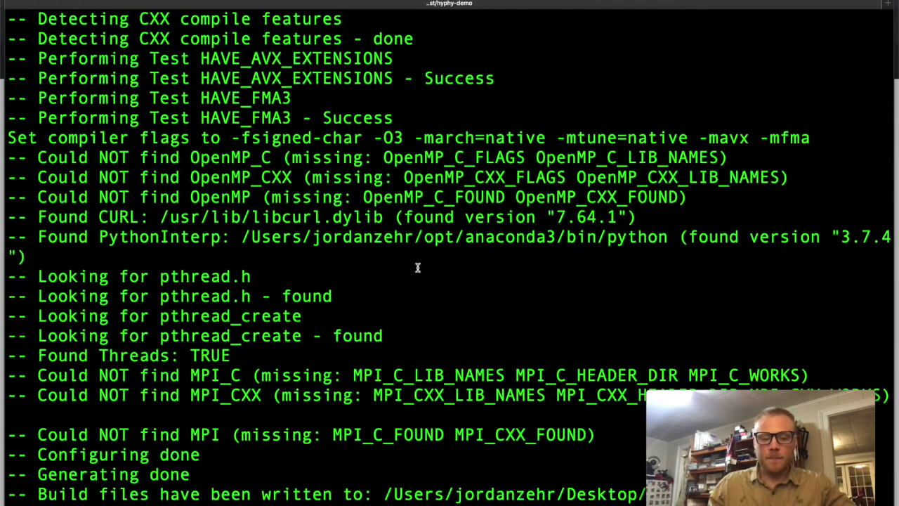
{"action": "left_click_drag", "start_coordinate": [730, 399], "coordinate": [739, 325]}
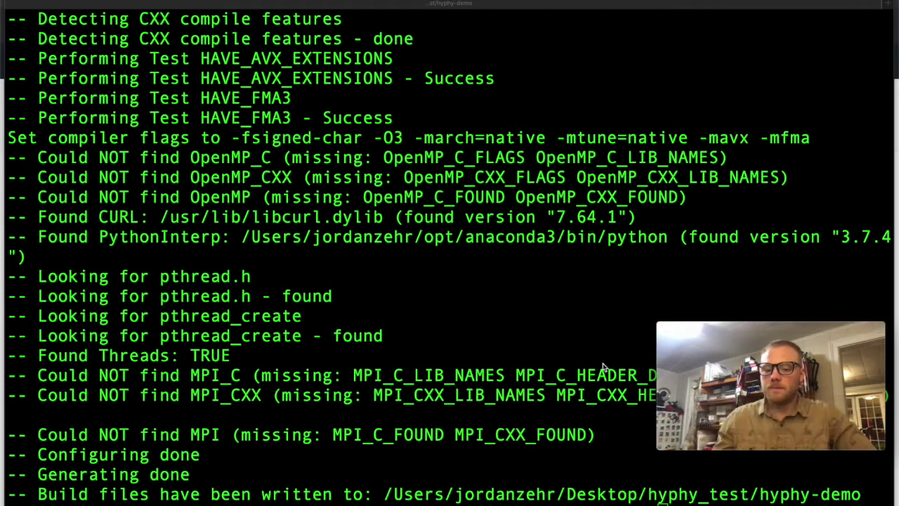
{"action": "left_click", "coordinate": [619, 468]}
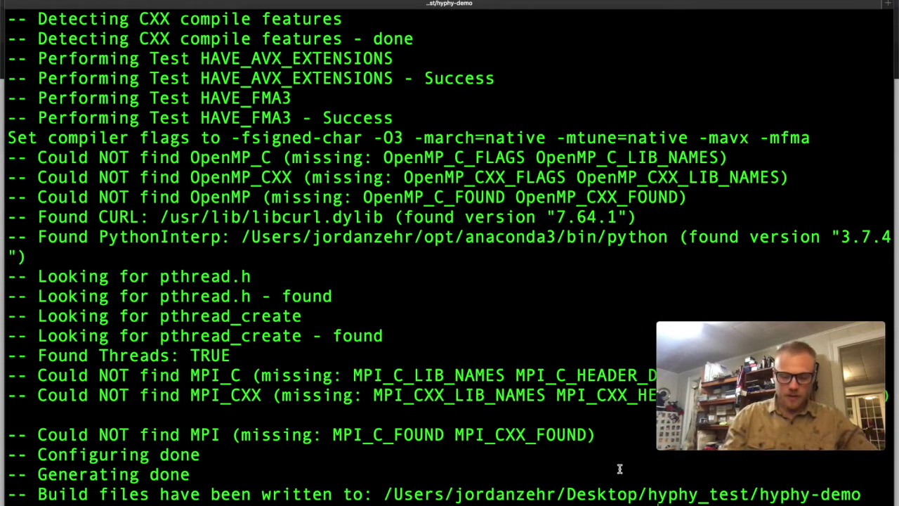
{"action": "key", "text": "ctrl+l"}
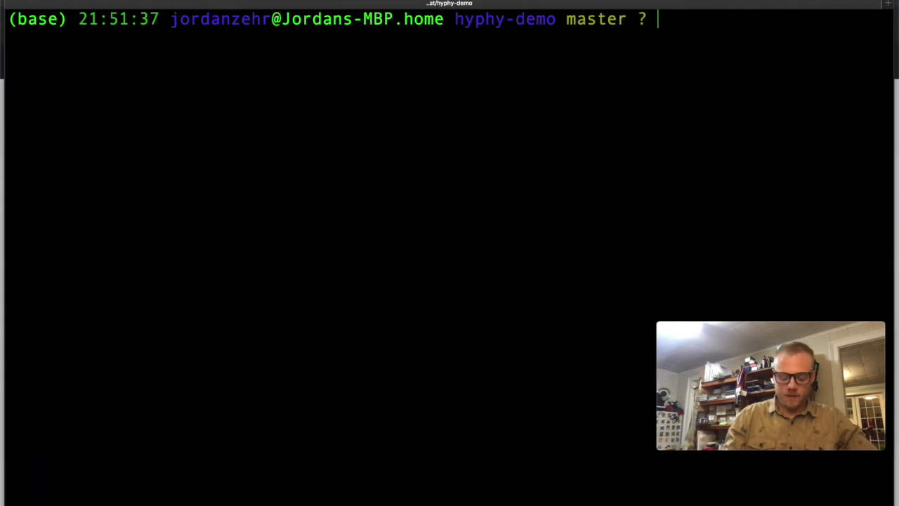
Compile HyPhy with make until 'Built target hyphy' appears at 100%
{"action": "type", "text": "make"}
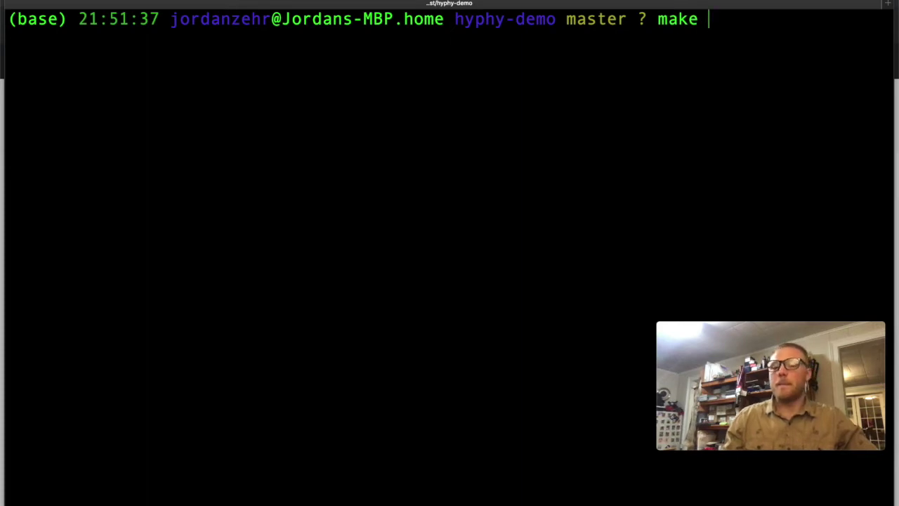
{"action": "key", "text": "Return"}
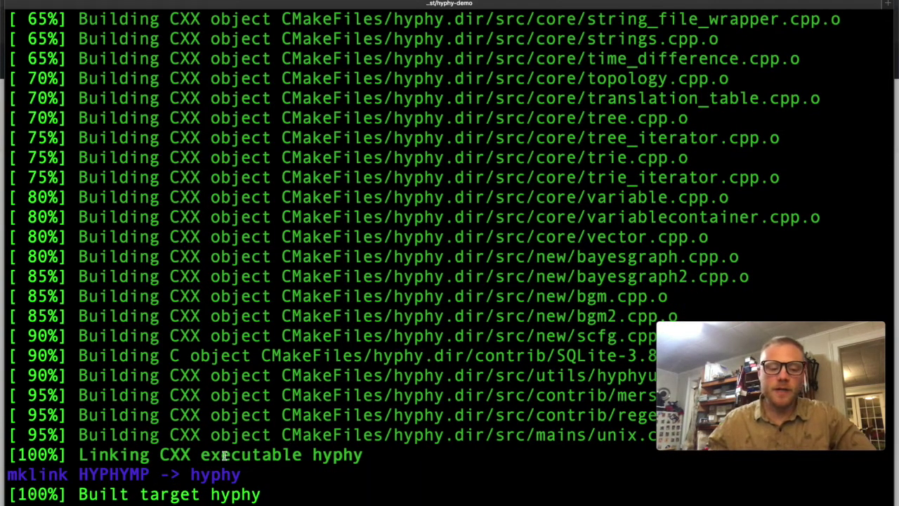
{"action": "left_click_drag", "start_coordinate": [78, 495], "coordinate": [264, 494]}
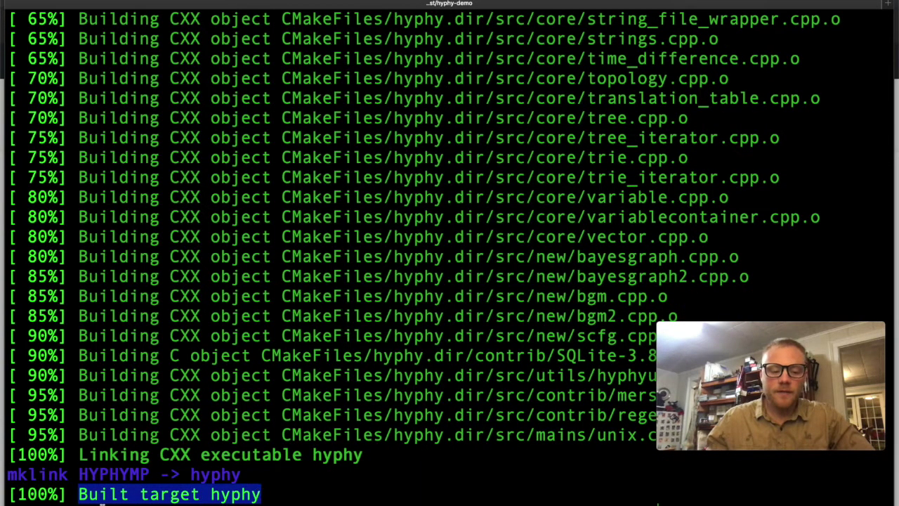
{"action": "left_click", "coordinate": [542, 497]}
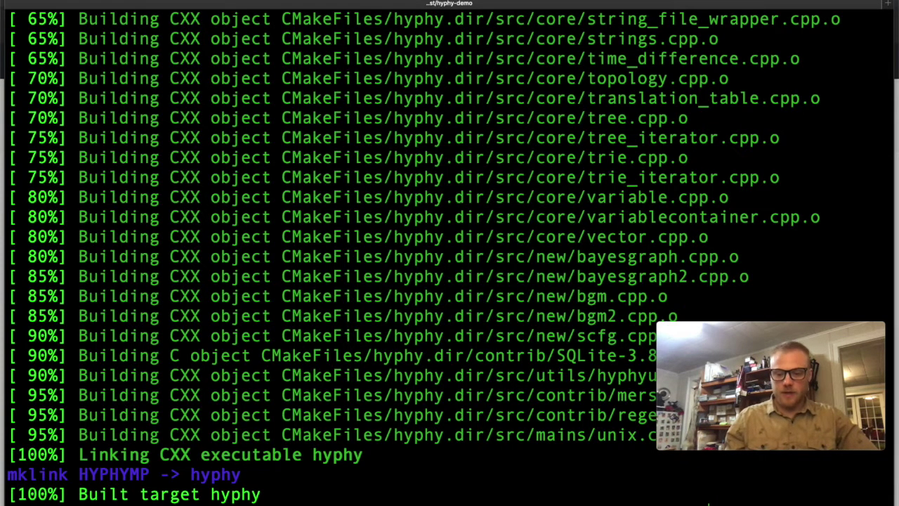
From hyphy_test, launch hyphy-demo/hyphy with LIBPATH pointing to hyphy-demo/res
{"action": "type", "text": "cd .."}
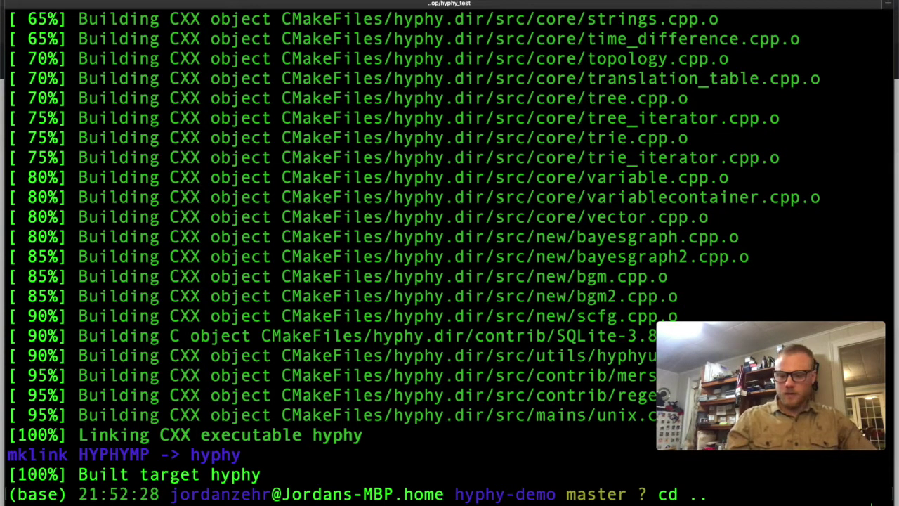
{"action": "key", "text": "Return"}
{"action": "key", "text": "super+v"}
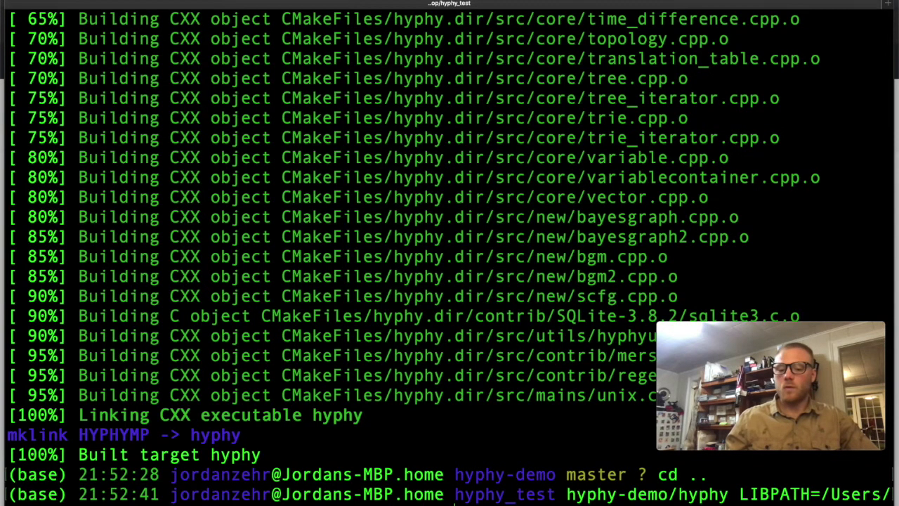
{"action": "key", "text": "Return"}
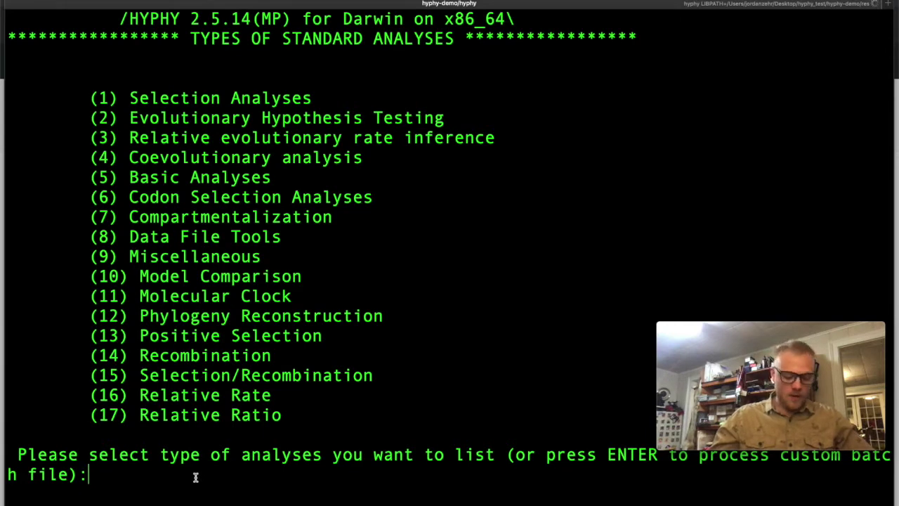
Quit HyPhy with Ctrl+C, clear the screen, and start typing hyphy-demo
{"action": "key", "text": "ctrl+c"}
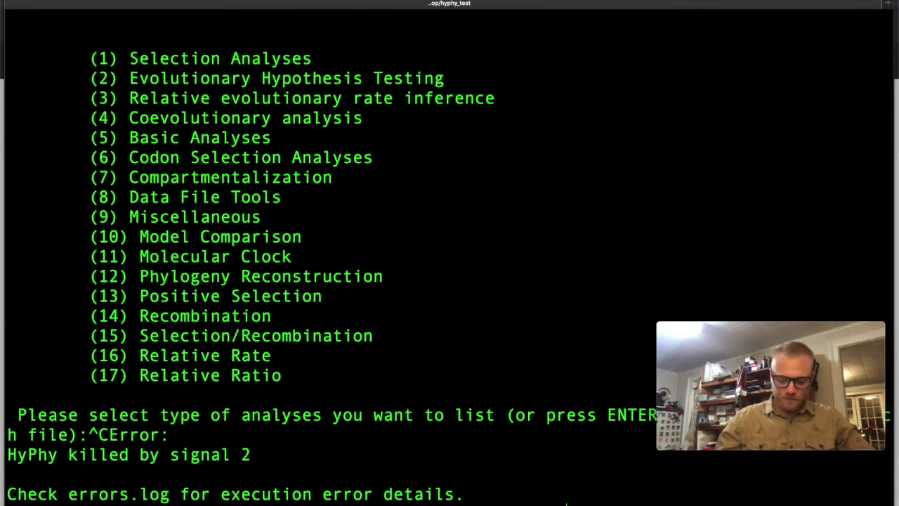
{"action": "key", "text": "ctrl+l"}
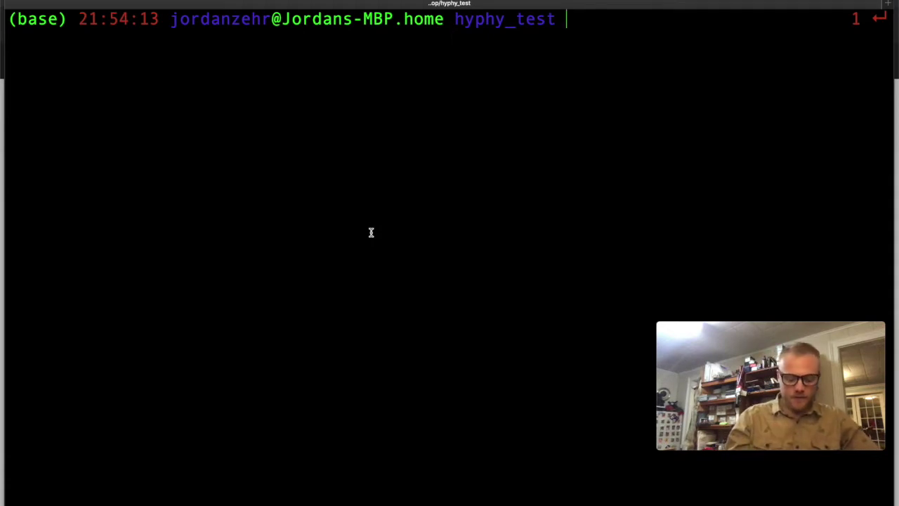
{"action": "type", "text": "hyphy"}
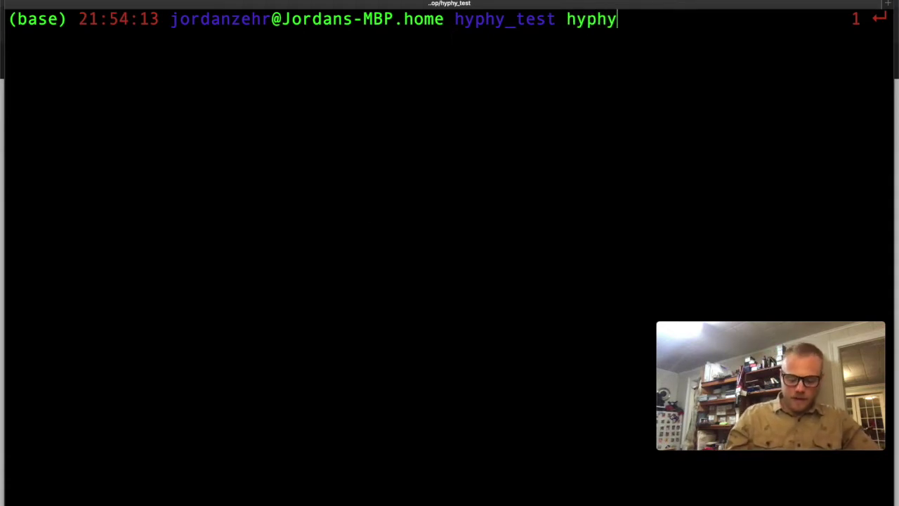
{"action": "type", "text": "-demo"}
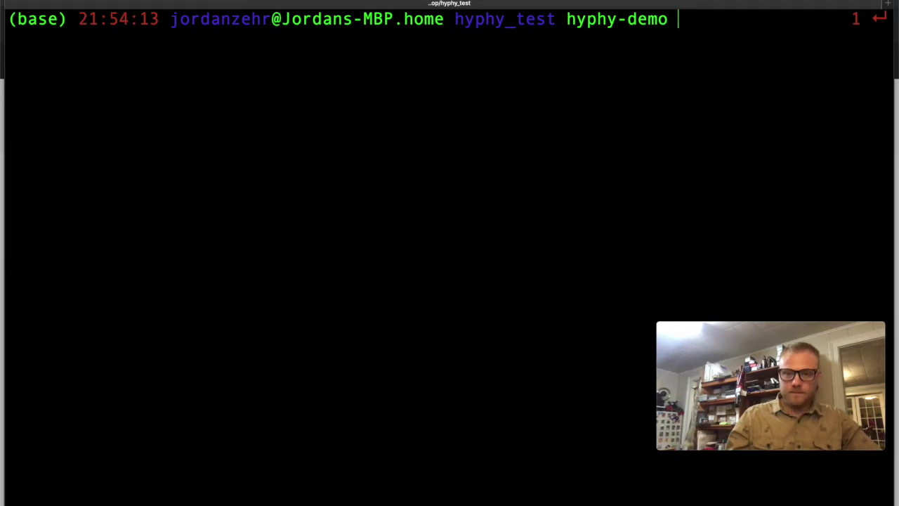
Run 'hyphy-demo/hyphy --help' to list hyphy's command-line options and available analyses
{"action": "key", "text": "BackSpace"}
{"action": "type", "text": "/hyph"}
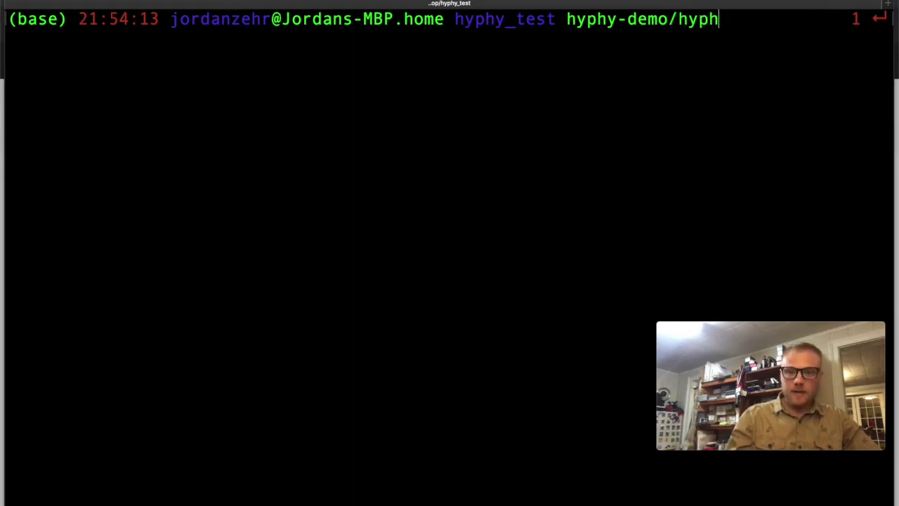
{"action": "type", "text": "y --"}
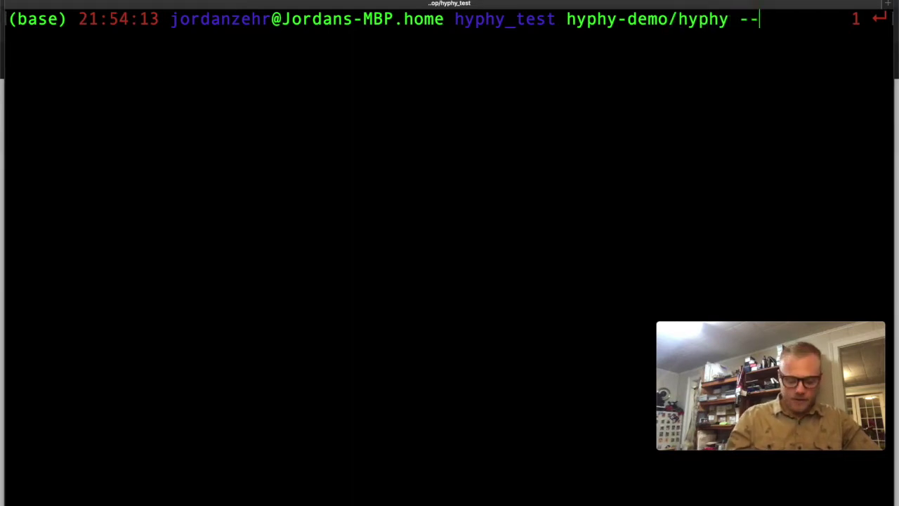
{"action": "type", "text": "help"}
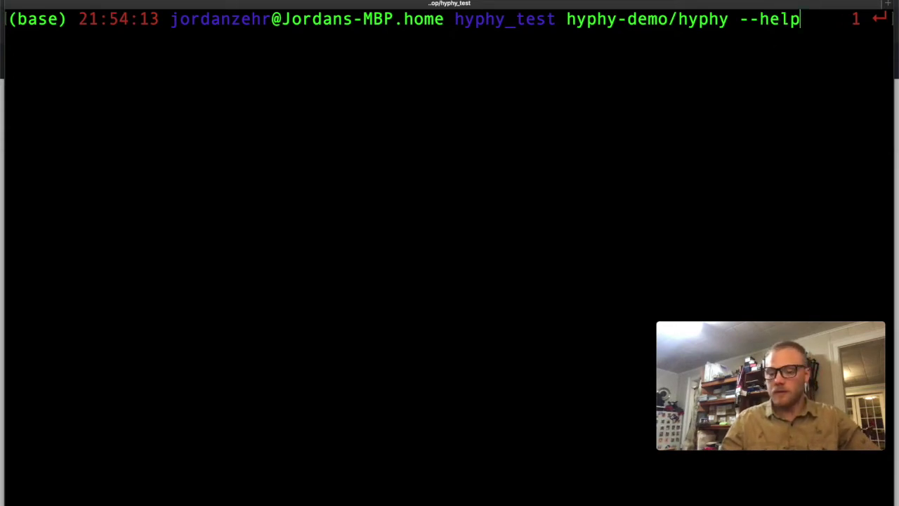
{"action": "key", "text": "Return"}
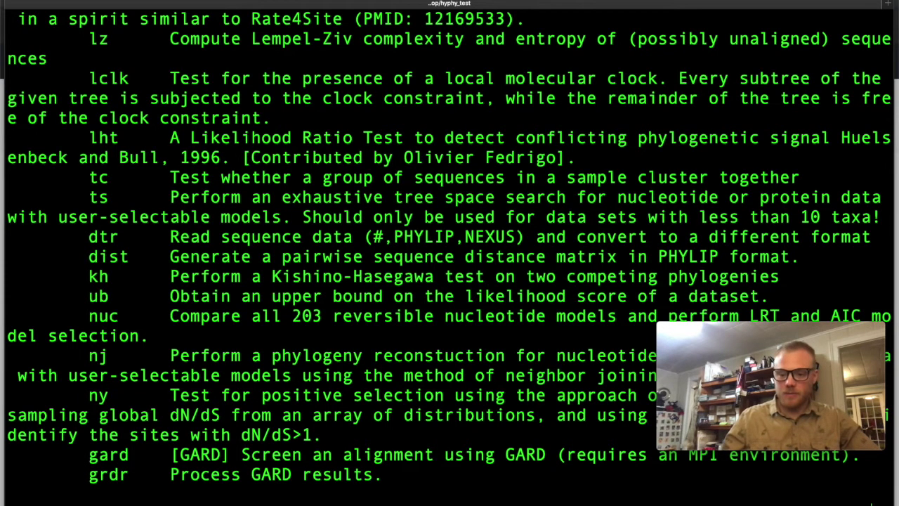
{"action": "key", "text": "Up"}
{"action": "key", "text": "Return"}
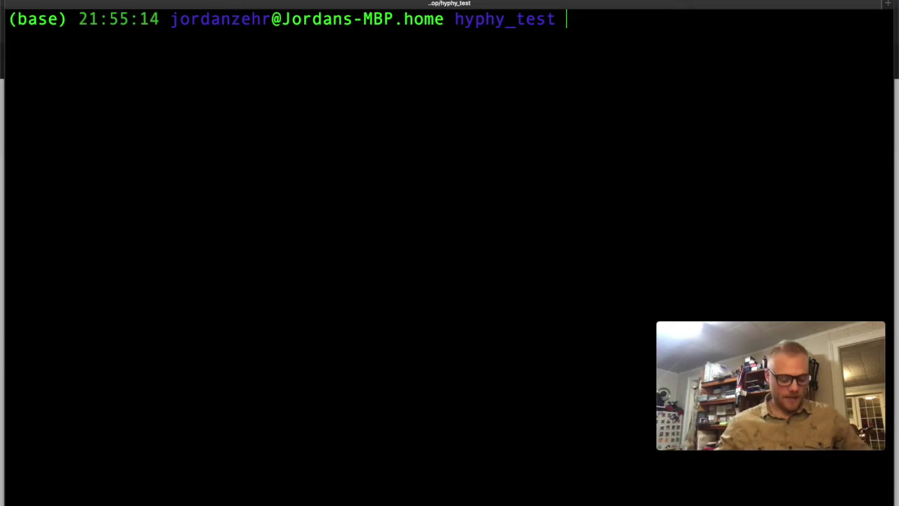
{"action": "key", "text": "super+Tab"}
{"action": "key", "text": "super+Tab"}
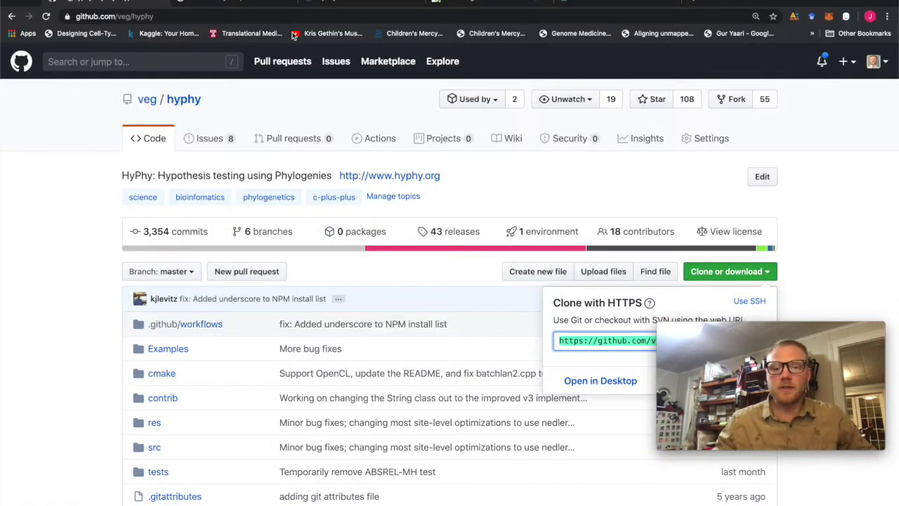
{"action": "left_click", "coordinate": [492, 3]}
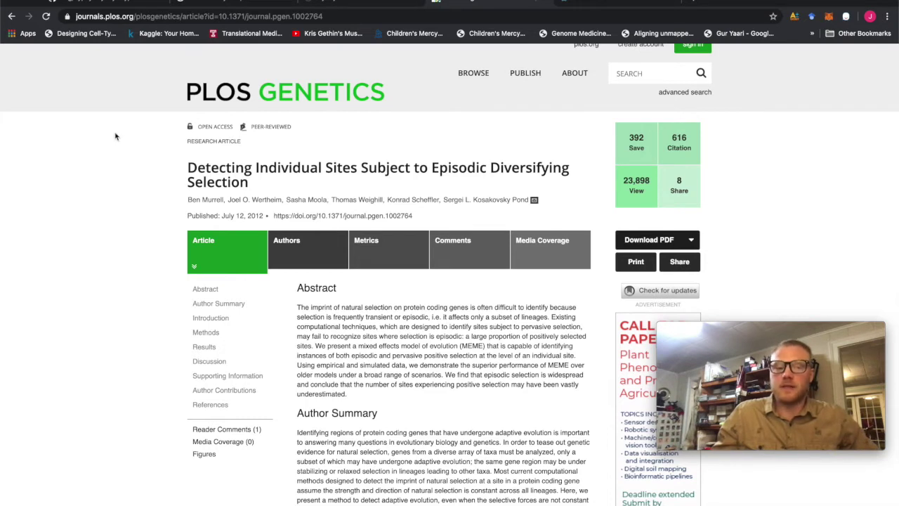
{"action": "key", "text": "super+Tab"}
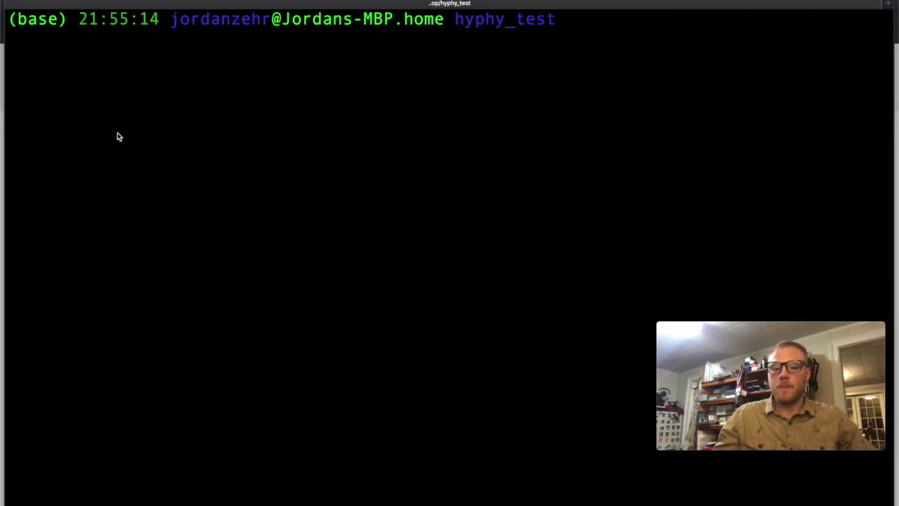
Recall the LIBPATH hyphy launch command and run it with the meme analysis
{"action": "key", "text": "Up"}
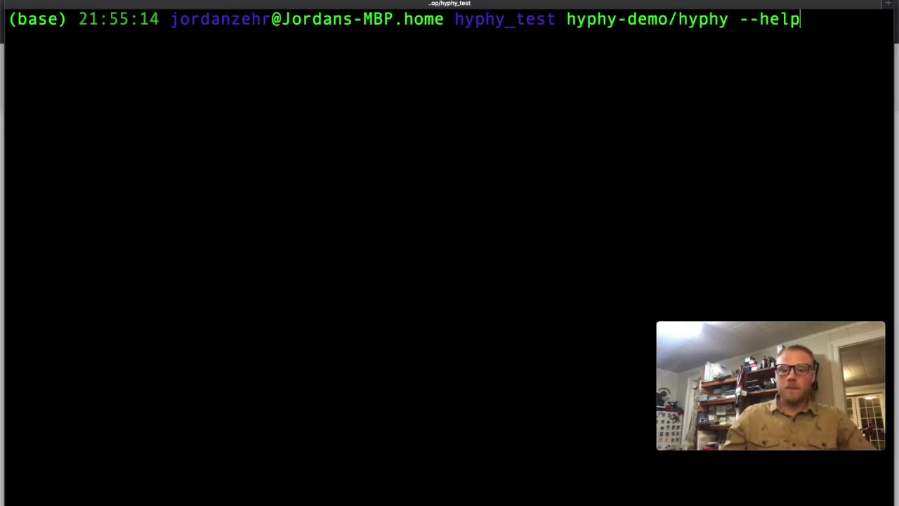
{"action": "key", "text": "Up"}
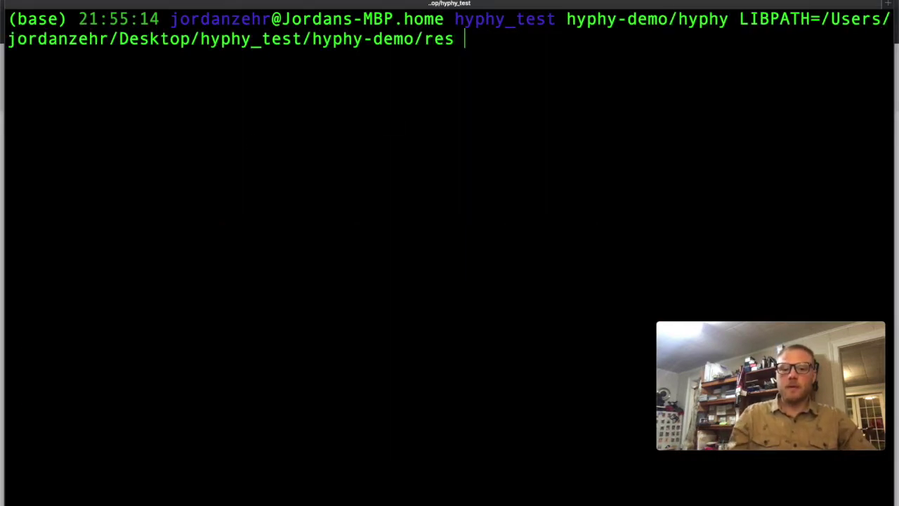
{"action": "type", "text": "meme"}
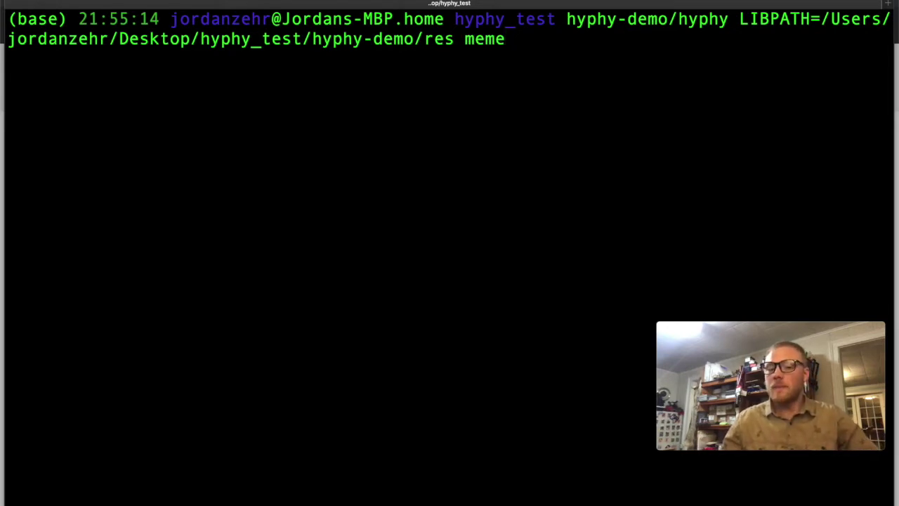
{"action": "key", "text": "Return"}
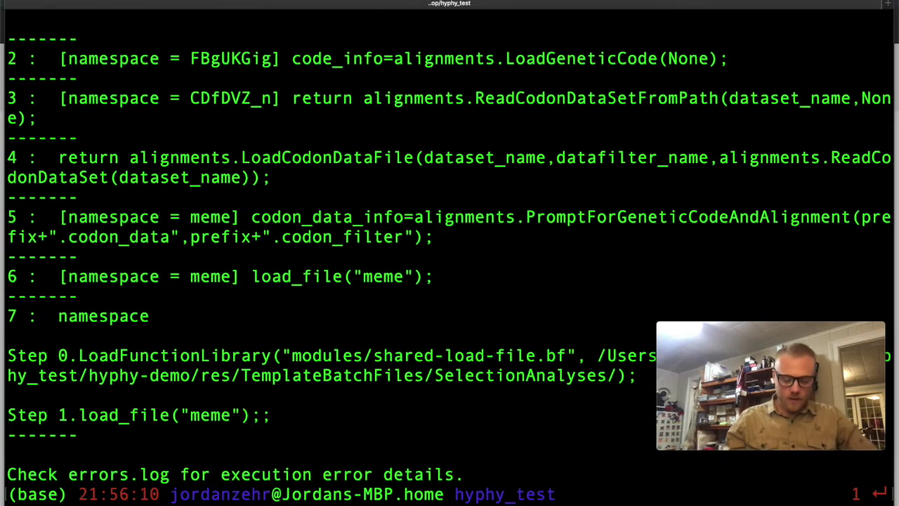
Stop MEME, clear the screen, recall the command and append '--alignment data/'
{"action": "key", "text": "ctrl+c"}
{"action": "key", "text": "ctrl+l"}
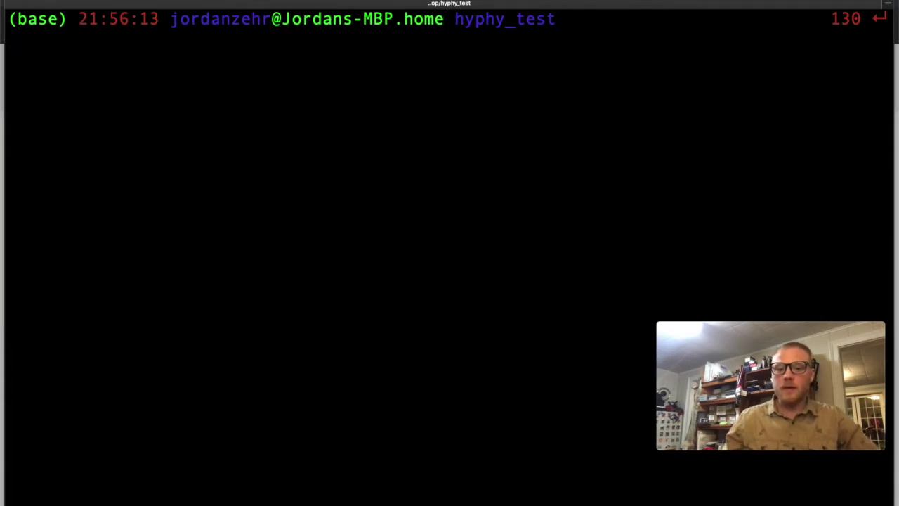
{"action": "key", "text": "Up"}
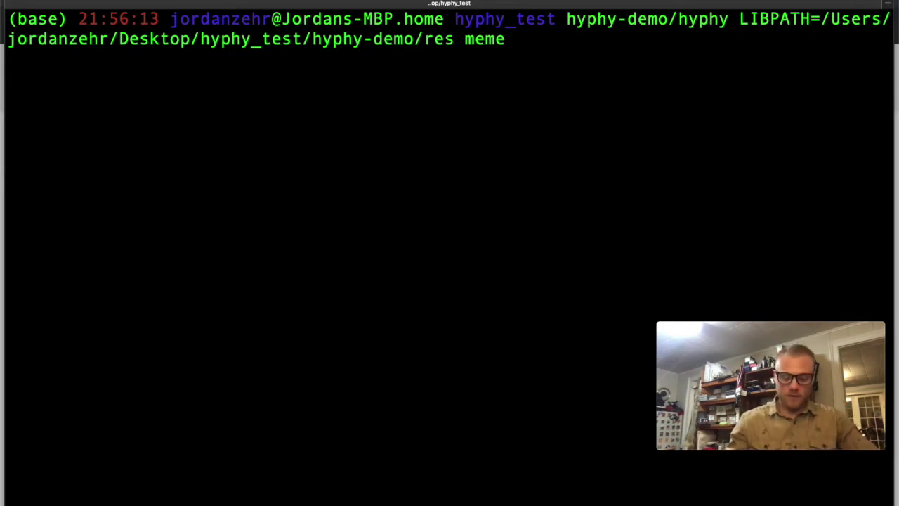
{"action": "type", "text": "--alignment"}
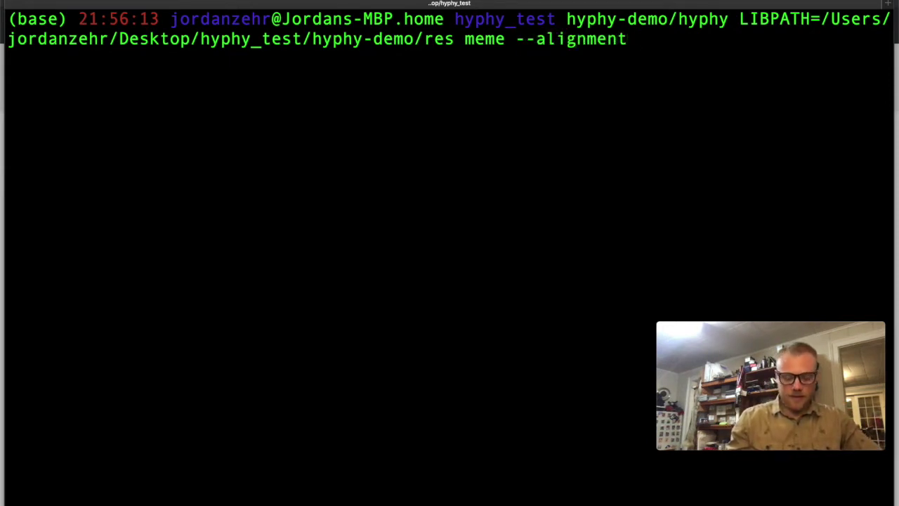
{"action": "type", "text": " data/"}
Run hyphy meme on the SARS2 codon alignment with the raxml bestTree, Internal branches, output data/SC2_MEME_results.json
{"action": "key", "text": "Tab"}
{"action": "key", "text": "Tab"}
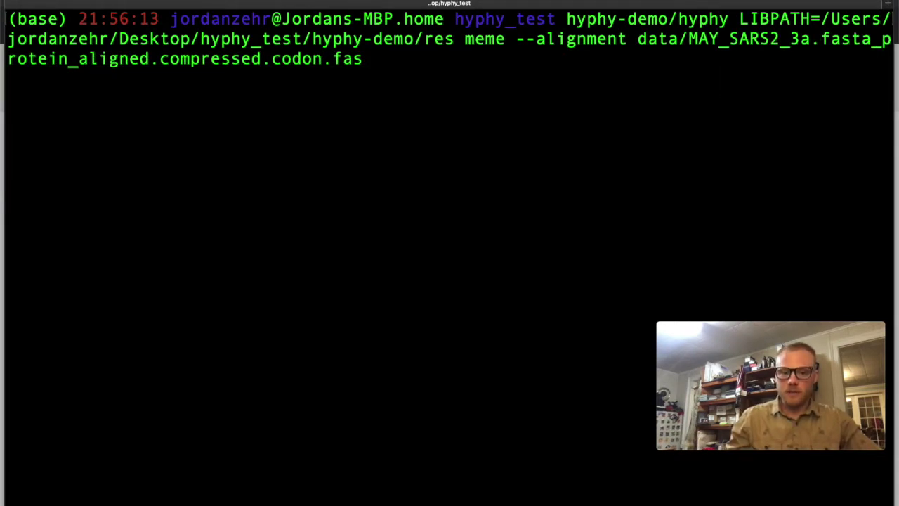
{"action": "type", "text": "--tree"}
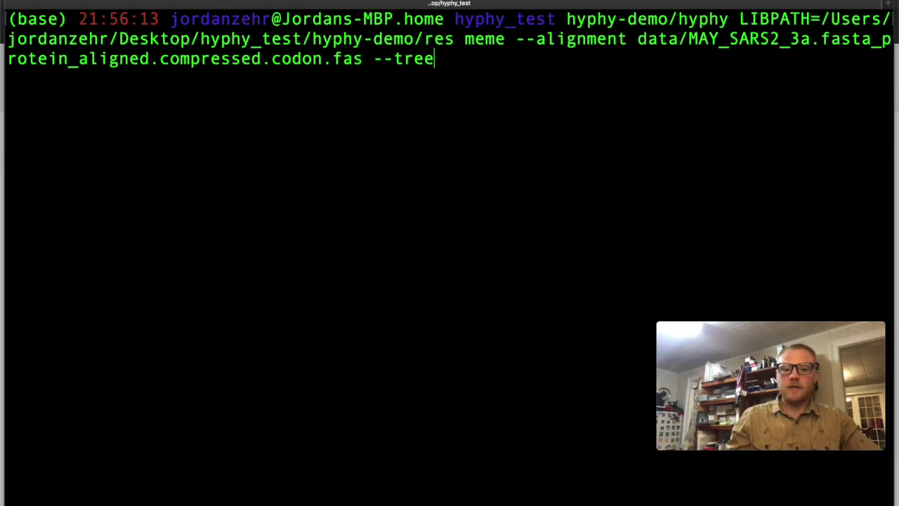
{"action": "type", "text": " data/"}
{"action": "key", "text": "Tab"}
{"action": "key", "text": "Tab"}
{"action": "key", "text": "Tab"}
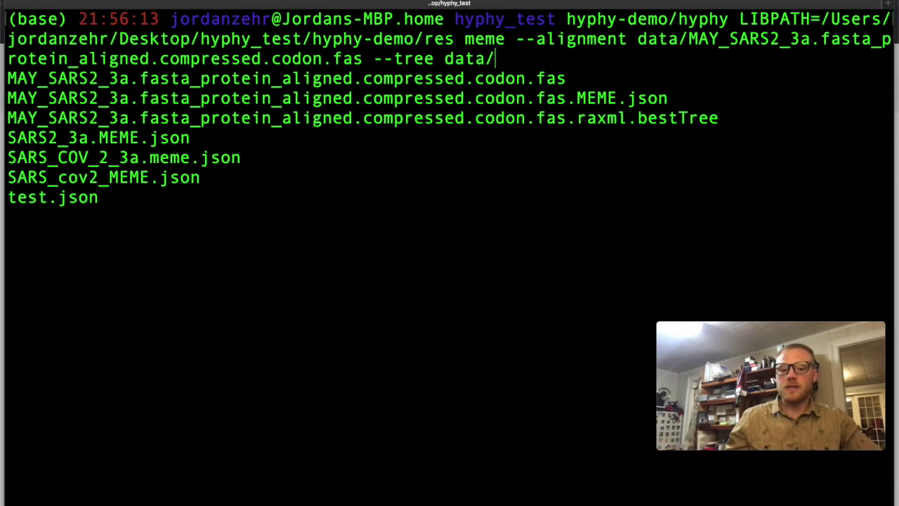
{"action": "key", "text": "Tab"}
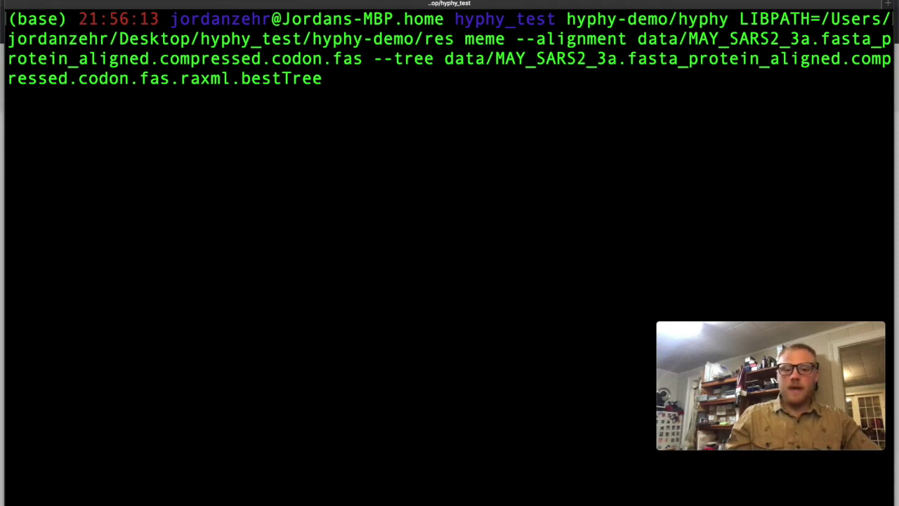
{"action": "type", "text": "--"}
{"action": "type", "text": "branches"}
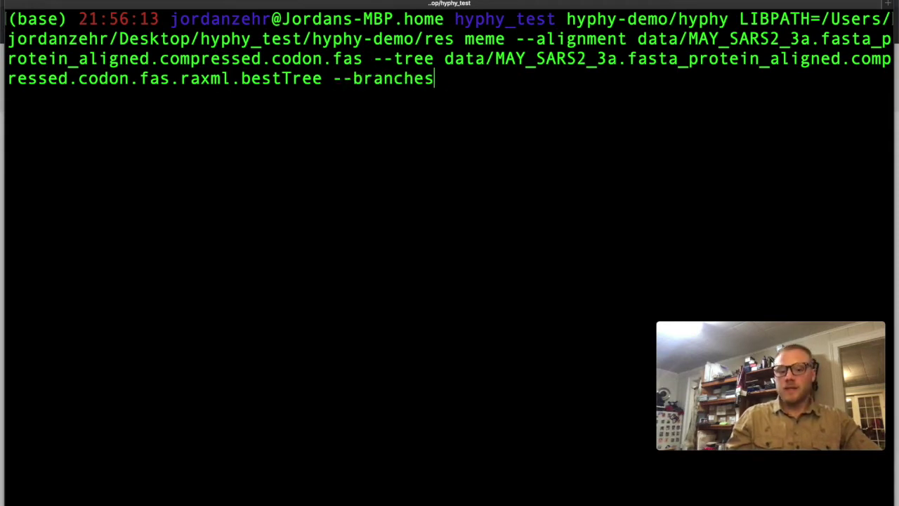
{"action": "type", "text": " Internal "}
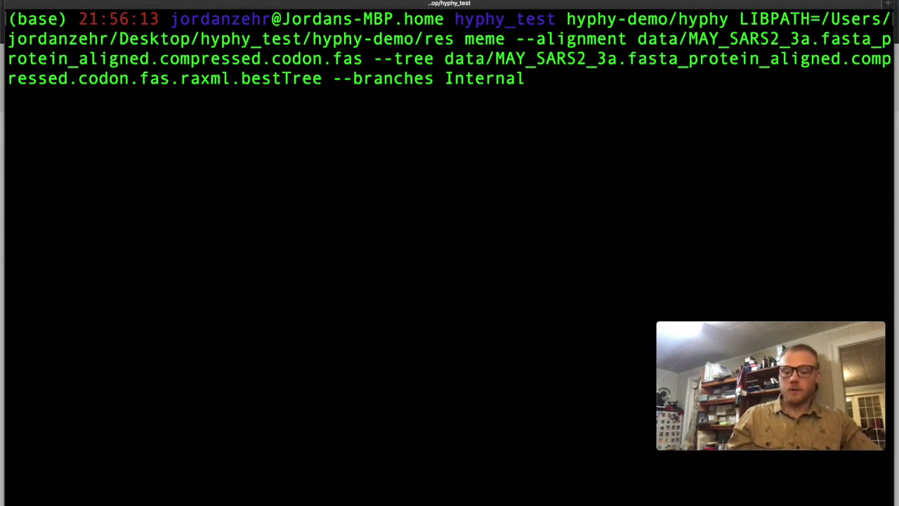
{"action": "type", "text": "--output "}
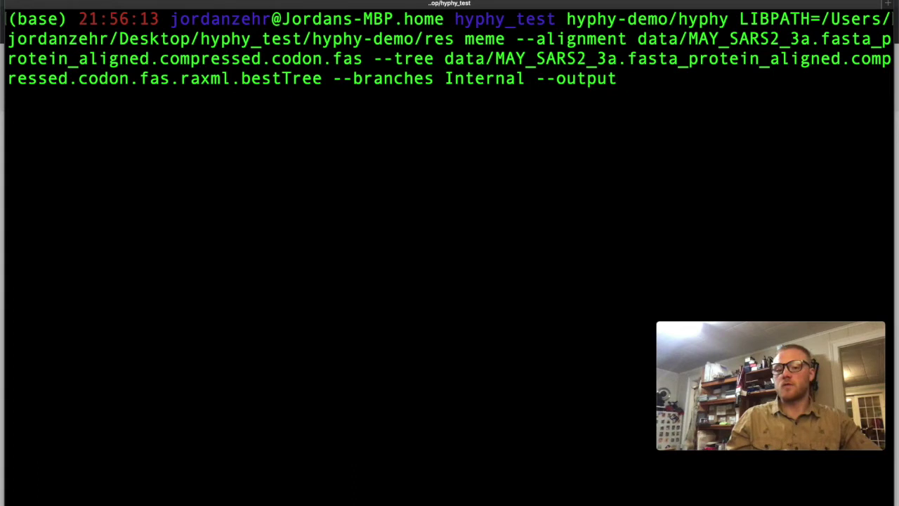
{"action": "type", "text": "data/"}
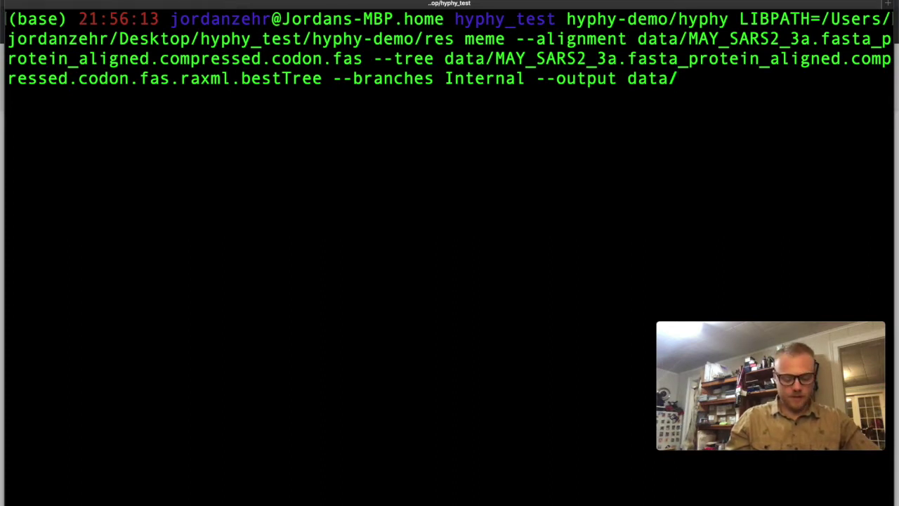
{"action": "type", "text": "SC"}
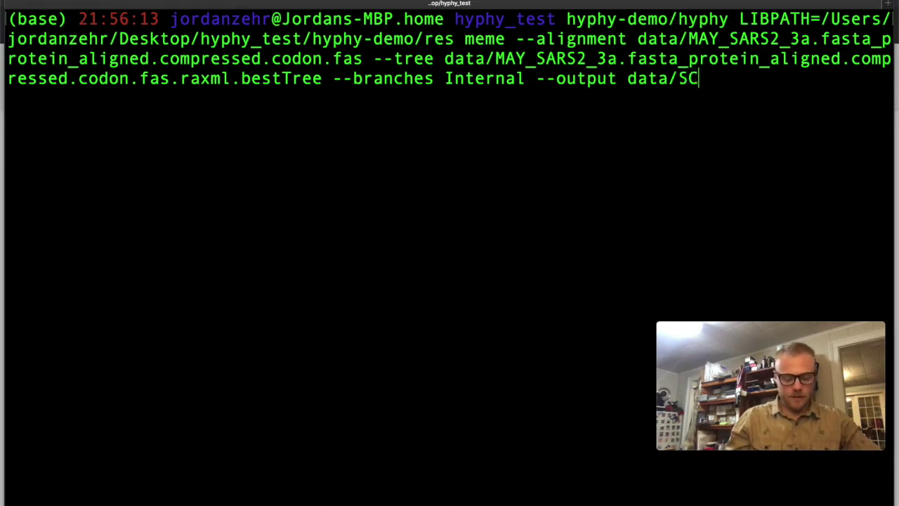
{"action": "type", "text": "2"}
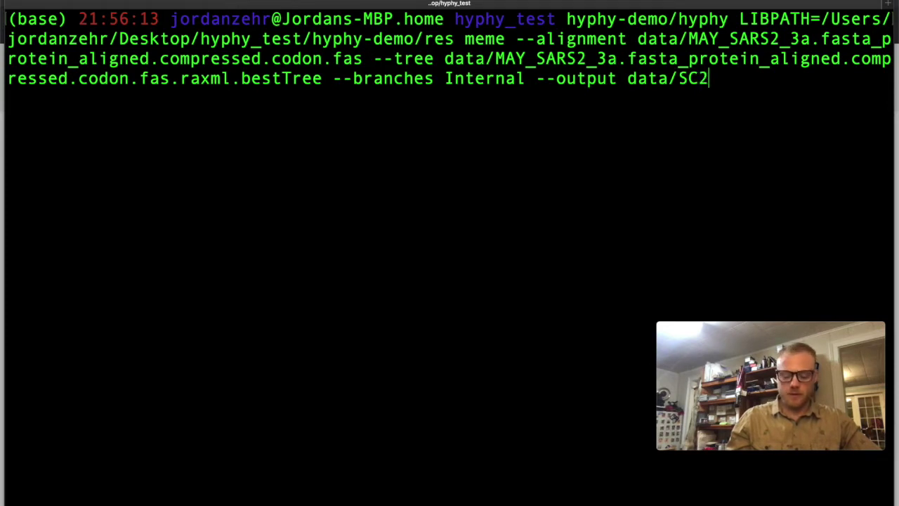
{"action": "type", "text": "_MEME"}
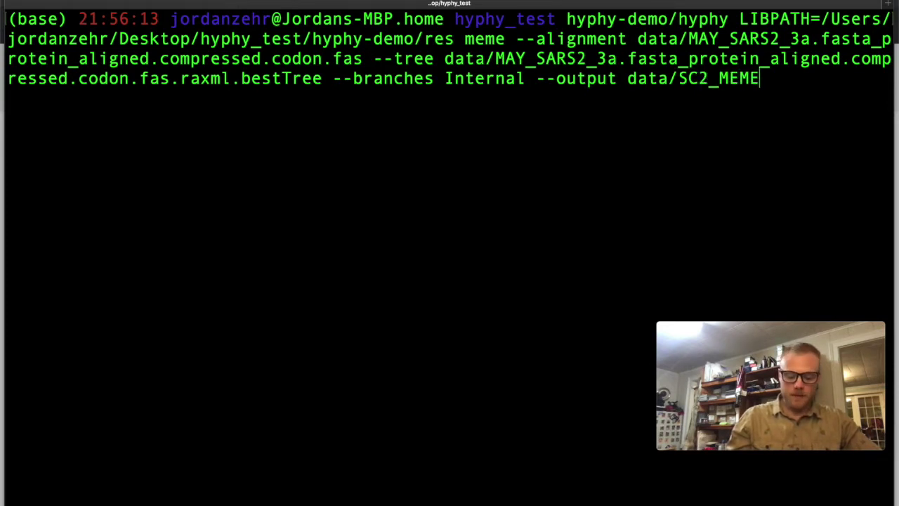
{"action": "type", "text": "_results."}
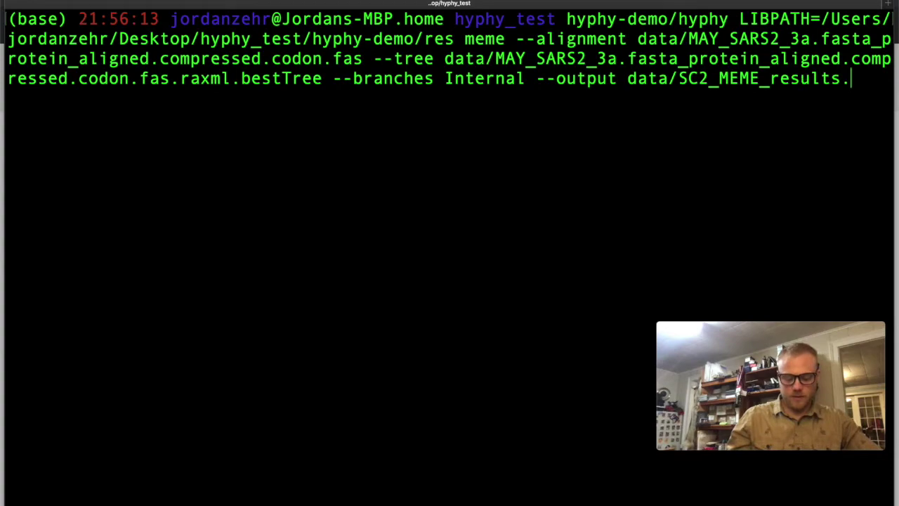
{"action": "type", "text": "json"}
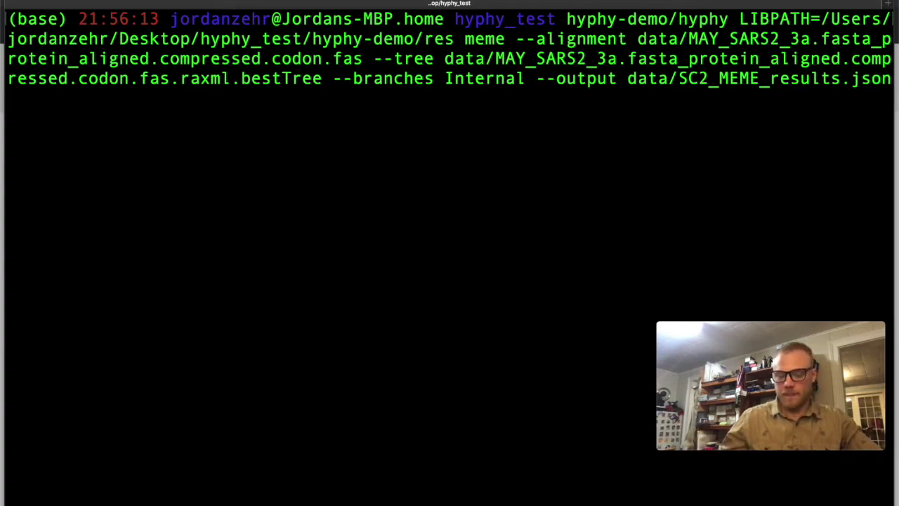
{"action": "key", "text": "Return"}
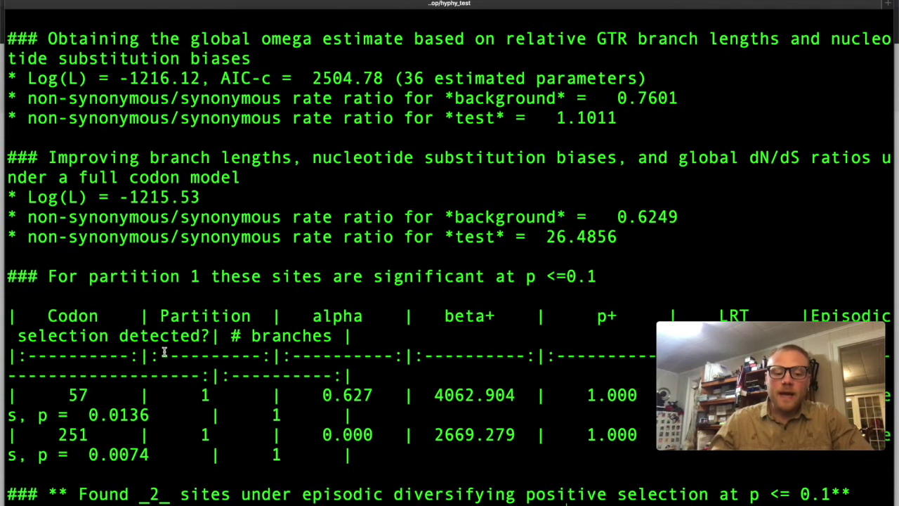
Highlight the MEME output line reporting 2 selected sites, then switch to Google Chrome
{"action": "left_click_drag", "start_coordinate": [160, 316], "coordinate": [249, 316]}
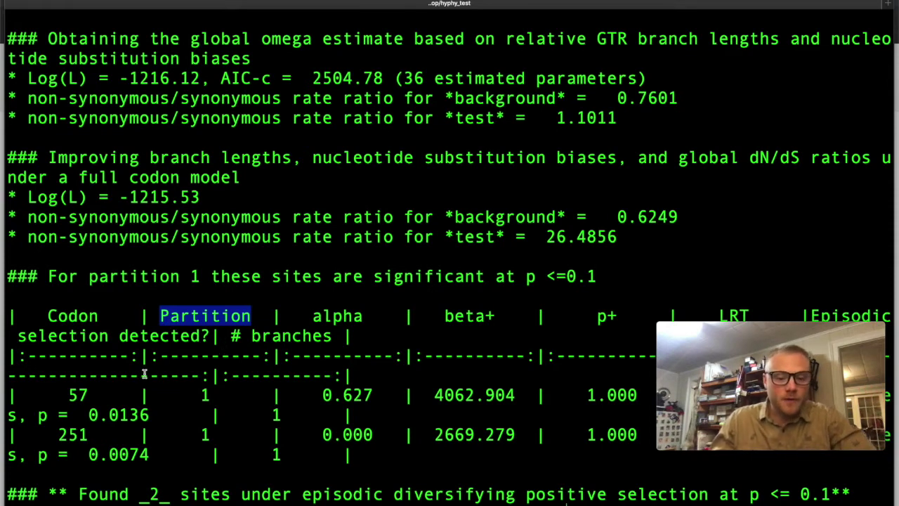
{"action": "left_click_drag", "start_coordinate": [79, 493], "coordinate": [224, 495]}
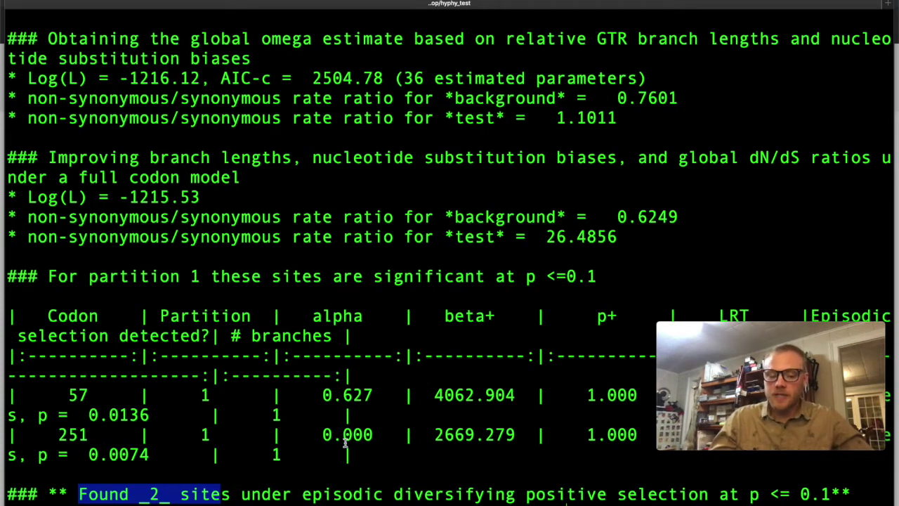
{"action": "key", "text": "super+Tab"}
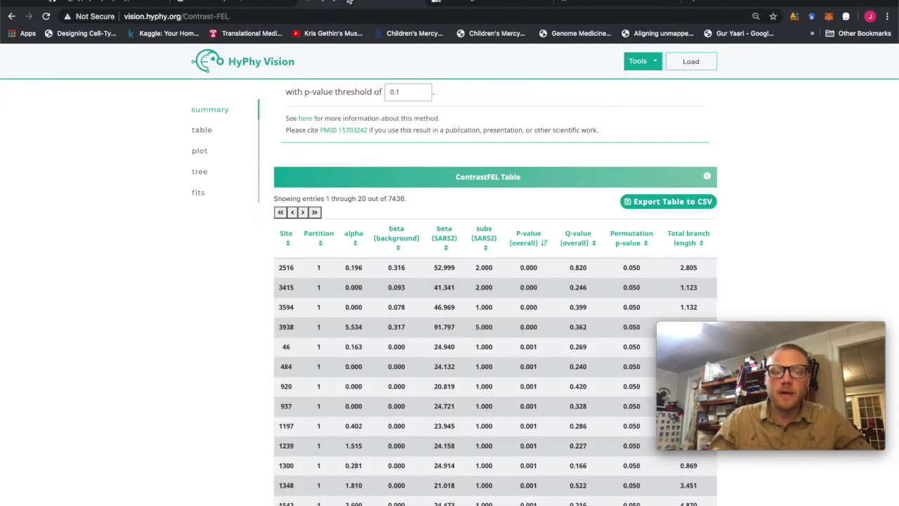
Bring up the HyPhy Vision page and adjust its zoom level for readability
{"action": "left_click", "coordinate": [320, 1]}
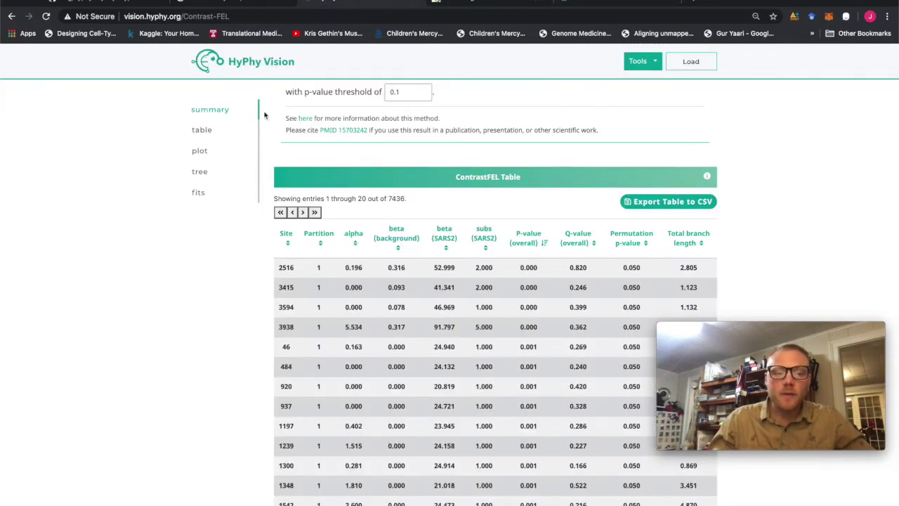
{"action": "key", "text": "super+equal"}
{"action": "key", "text": "super+equal"}
{"action": "key", "text": "super+equal"}
{"action": "key", "text": "super+equal"}
{"action": "key", "text": "super+equal"}
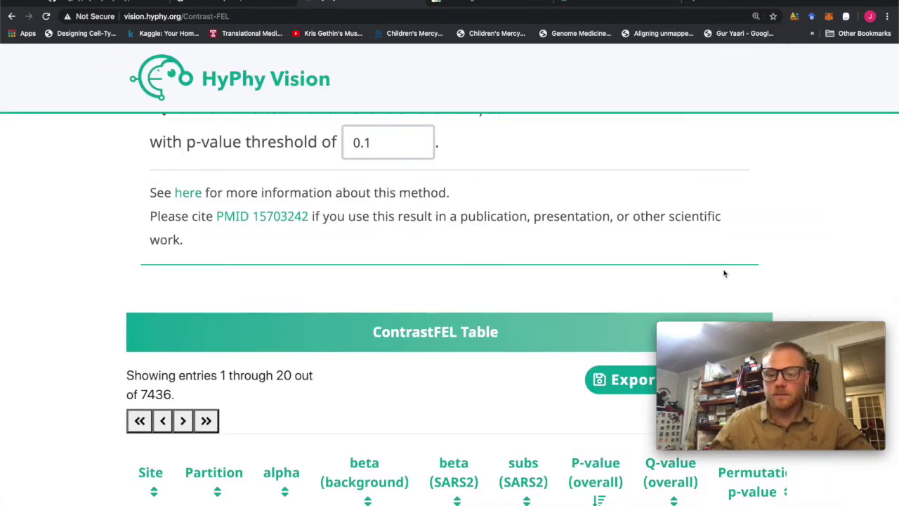
{"action": "key", "text": "super+minus"}
{"action": "key", "text": "super+minus"}
{"action": "key", "text": "super+minus"}
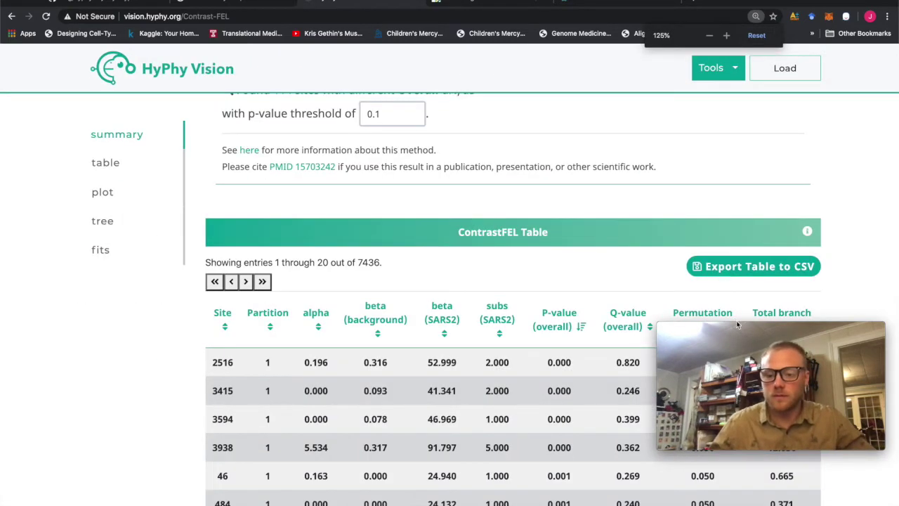
{"action": "mouse_move", "coordinate": [737, 323]}
{"action": "left_click_drag", "start_coordinate": [751, 336], "coordinate": [776, 411]}
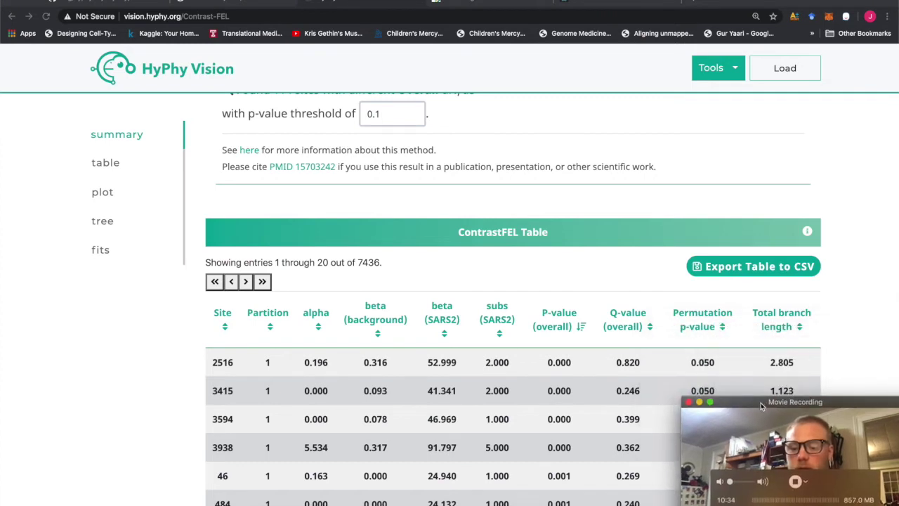
Load SC2_MEME_results.json from the hyphy_test/data folder into the Contrast-FEL page
{"action": "left_click", "coordinate": [784, 69]}
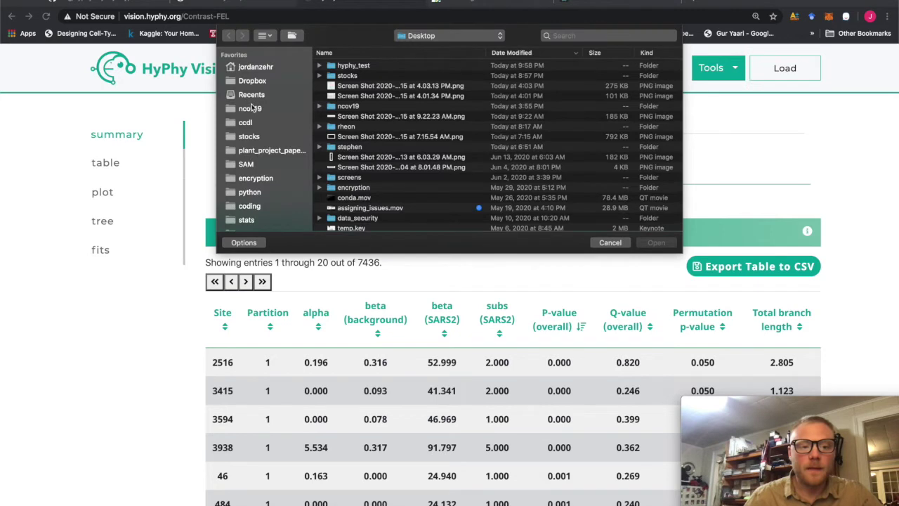
{"action": "scroll", "coordinate": [256, 141], "scroll_direction": "down", "scroll_amount": 5}
{"action": "scroll", "coordinate": [257, 144], "scroll_direction": "down", "scroll_amount": 2}
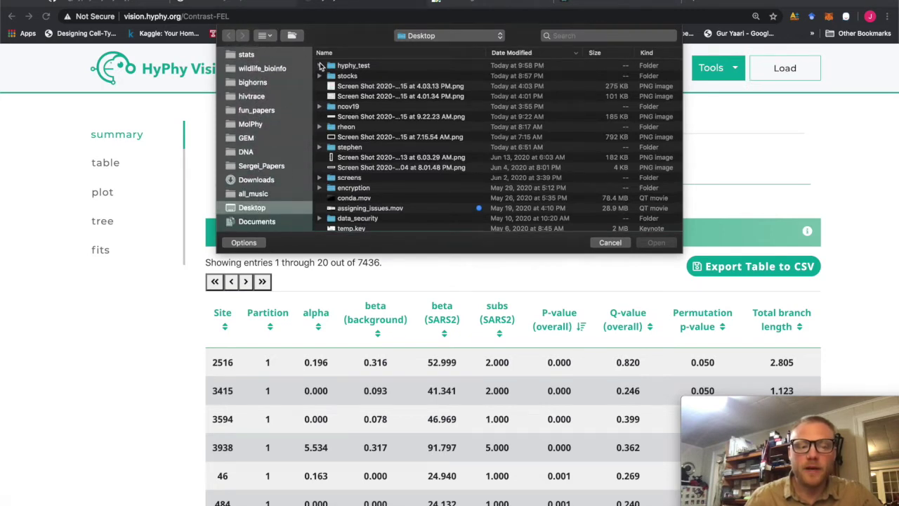
{"action": "left_click", "coordinate": [320, 65]}
{"action": "left_click", "coordinate": [403, 88]}
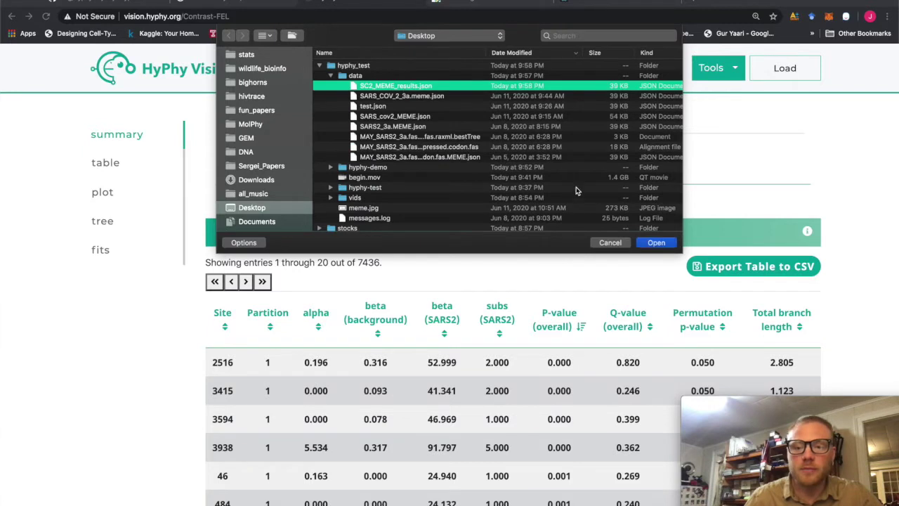
{"action": "left_click", "coordinate": [655, 242]}
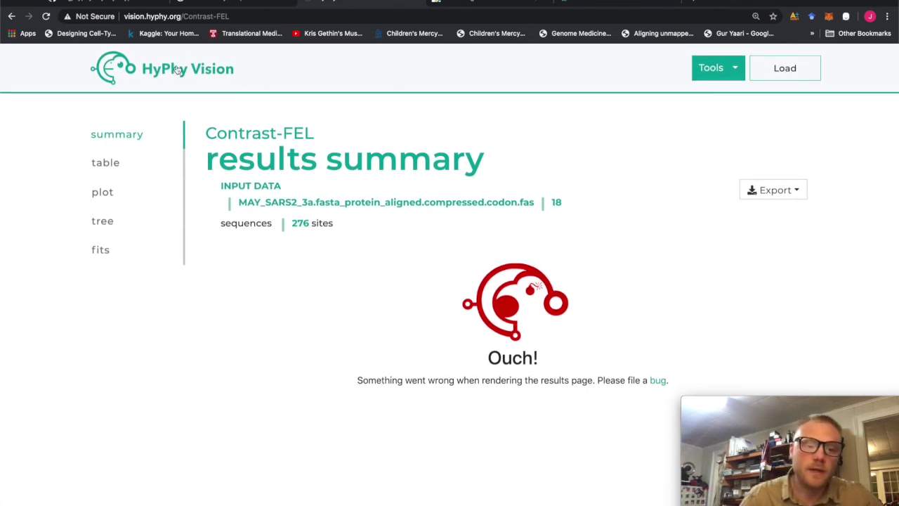
{"action": "left_click", "coordinate": [717, 70]}
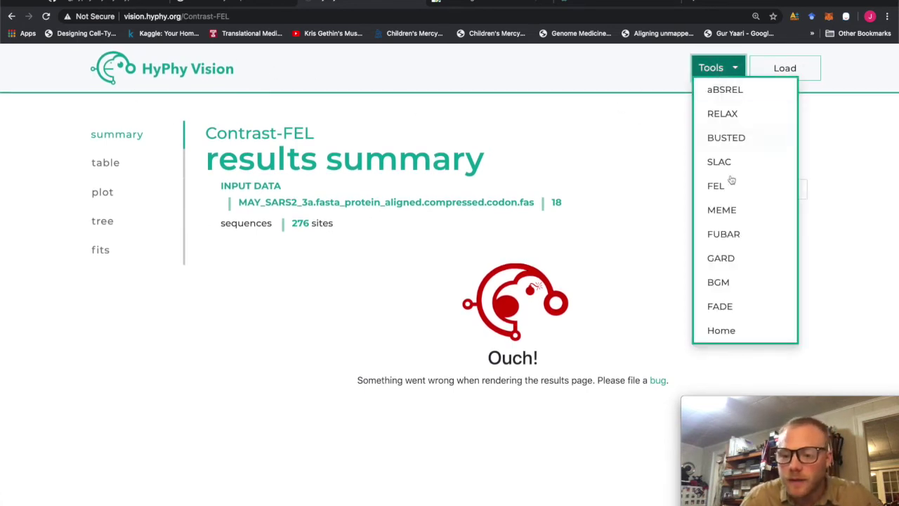
Switch to the MEME viewer, showing the example h3_trunk.fna results with selection at 4 sites
{"action": "left_click", "coordinate": [729, 210]}
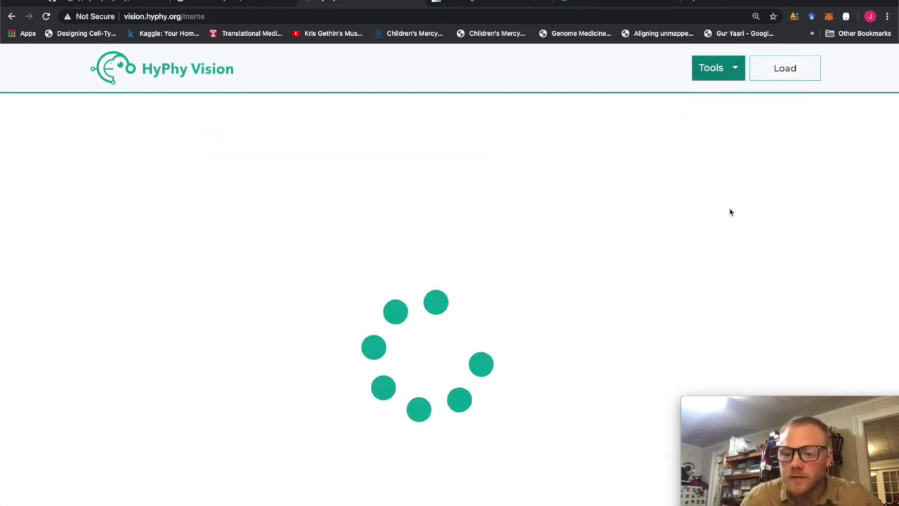
{"action": "left_click", "coordinate": [730, 75]}
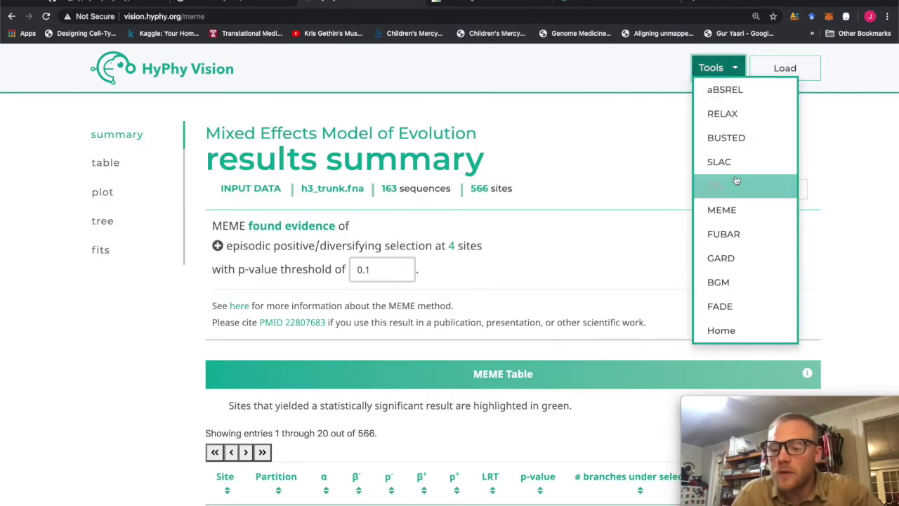
{"action": "scroll", "coordinate": [737, 185], "scroll_direction": "down", "scroll_amount": 1}
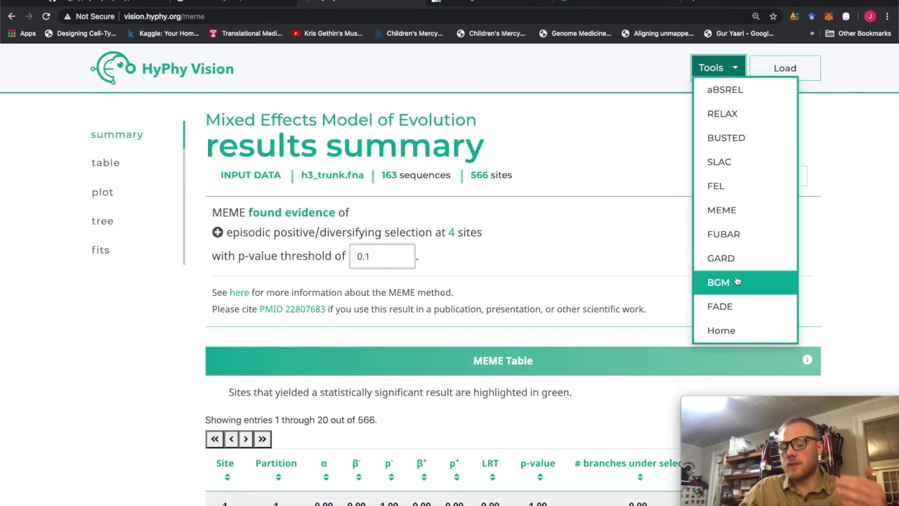
{"action": "left_click", "coordinate": [848, 239]}
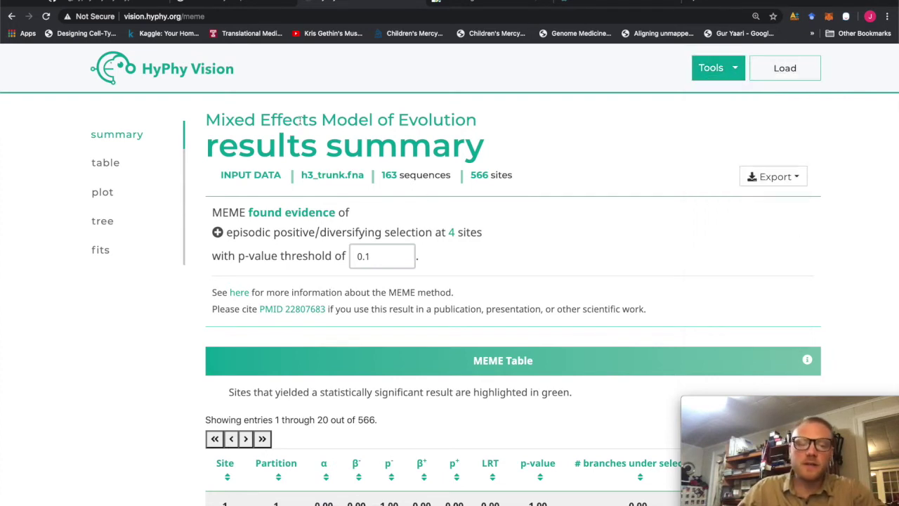
{"action": "left_click_drag", "start_coordinate": [208, 120], "coordinate": [473, 121]}
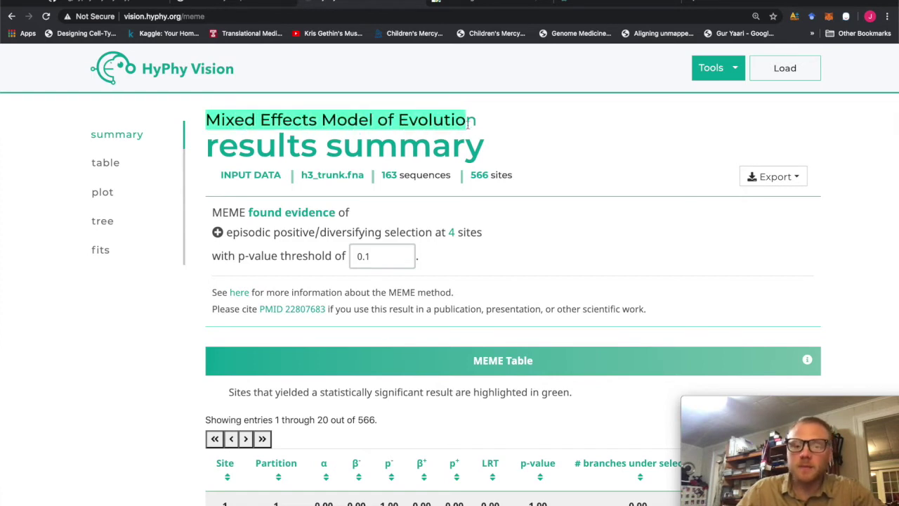
{"action": "left_click", "coordinate": [422, 133]}
{"action": "scroll", "coordinate": [423, 132], "scroll_direction": "down", "scroll_amount": 1}
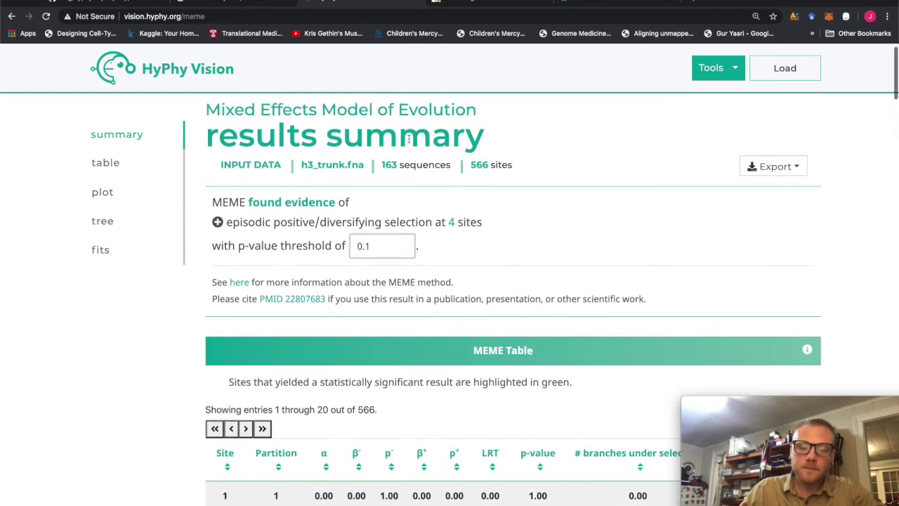
Load SC2_MEME_results.json into the MEME viewer
{"action": "left_click", "coordinate": [777, 73]}
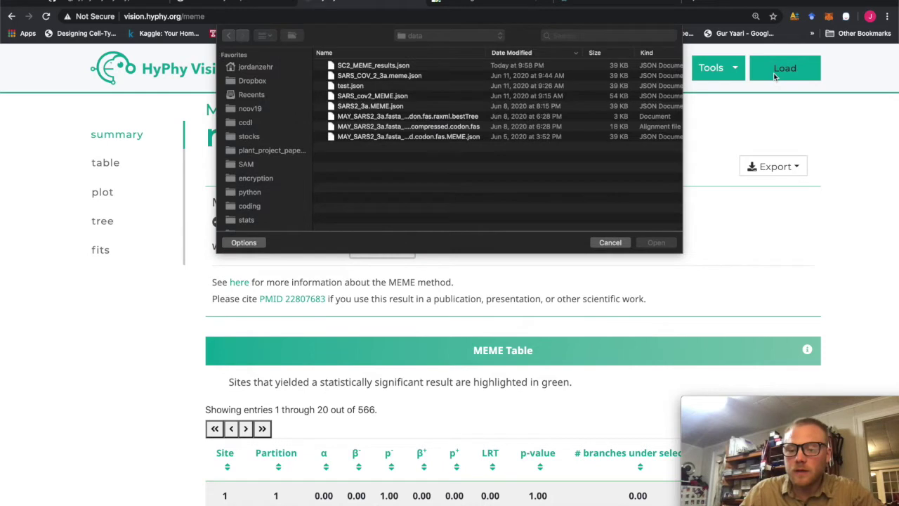
{"action": "left_click", "coordinate": [656, 243]}
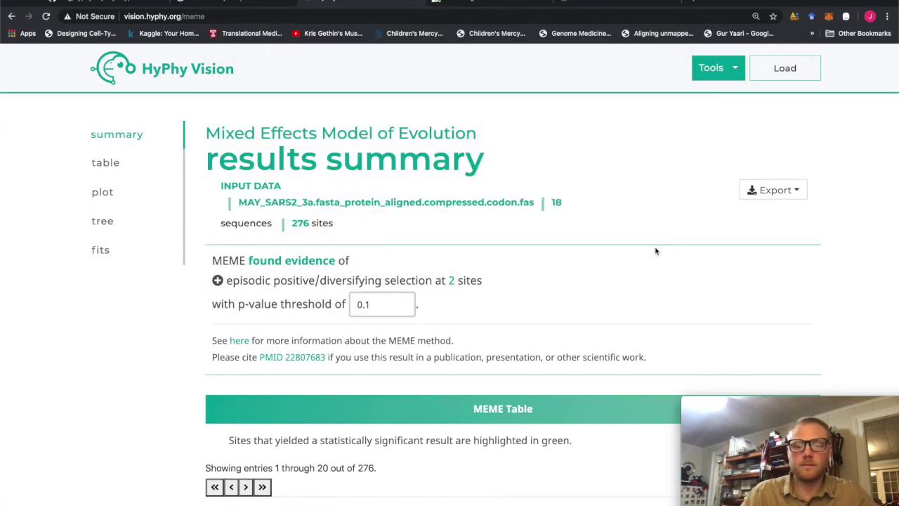
{"action": "left_click", "coordinate": [792, 72]}
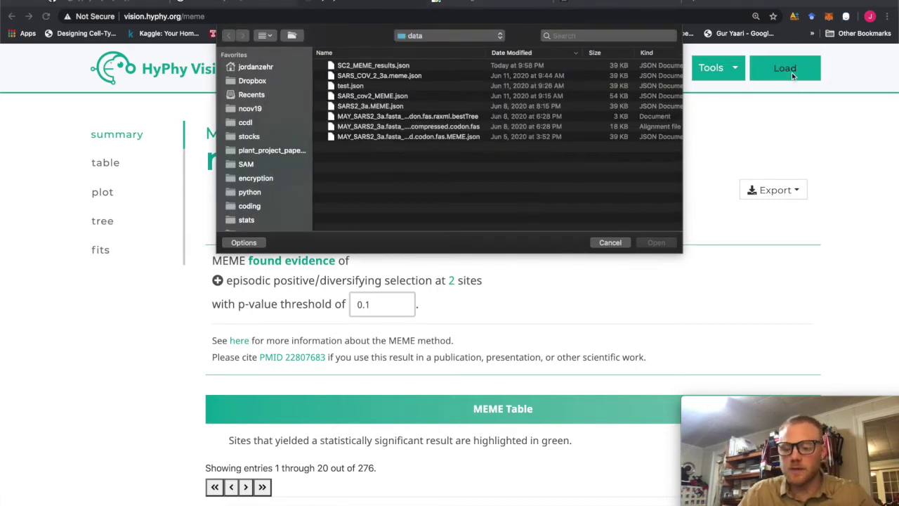
{"action": "left_click", "coordinate": [409, 66]}
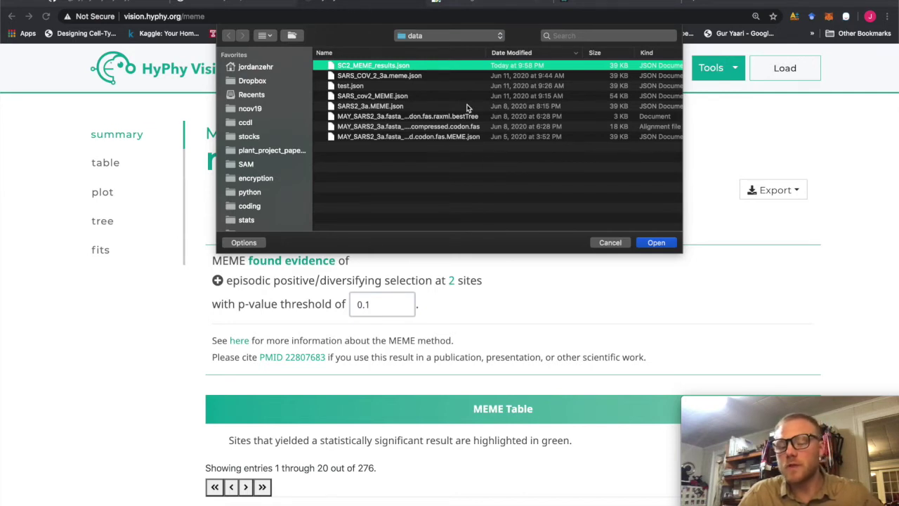
{"action": "left_click", "coordinate": [657, 243]}
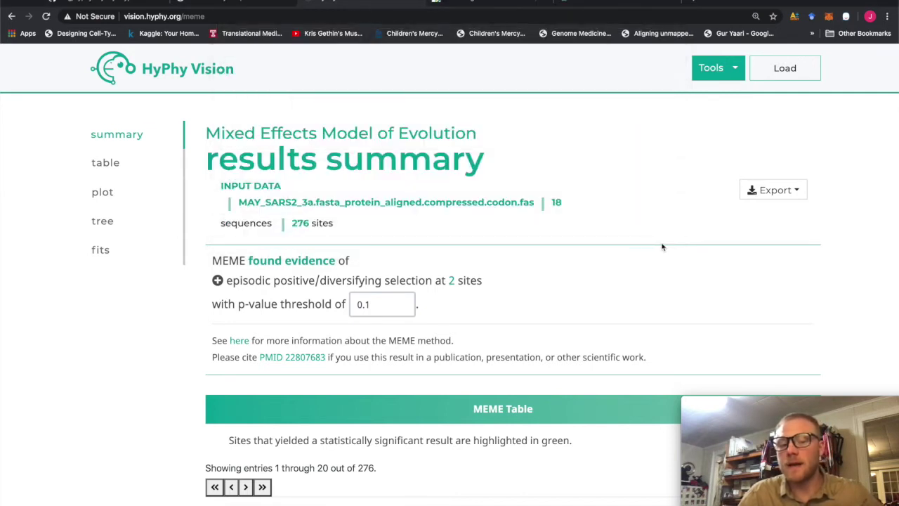
Highlight the input alignment file name and the count of 2 sites under selection
{"action": "left_click_drag", "start_coordinate": [257, 203], "coordinate": [511, 206]}
{"action": "left_click", "coordinate": [405, 232]}
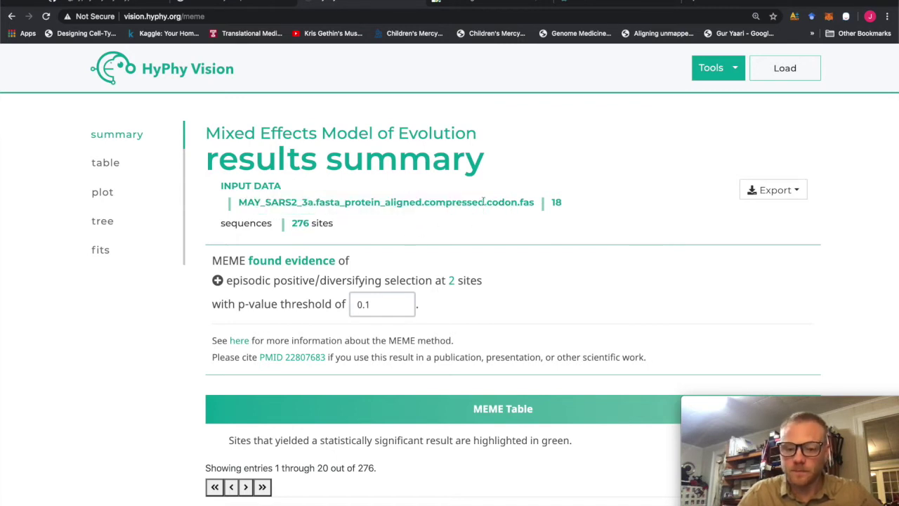
{"action": "left_click_drag", "start_coordinate": [534, 203], "coordinate": [239, 203]}
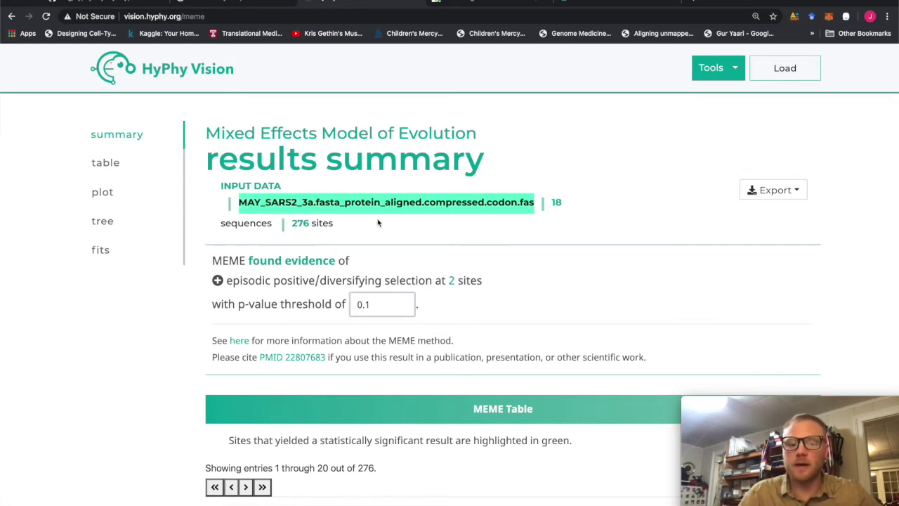
{"action": "scroll", "coordinate": [380, 223], "scroll_direction": "down", "scroll_amount": 1}
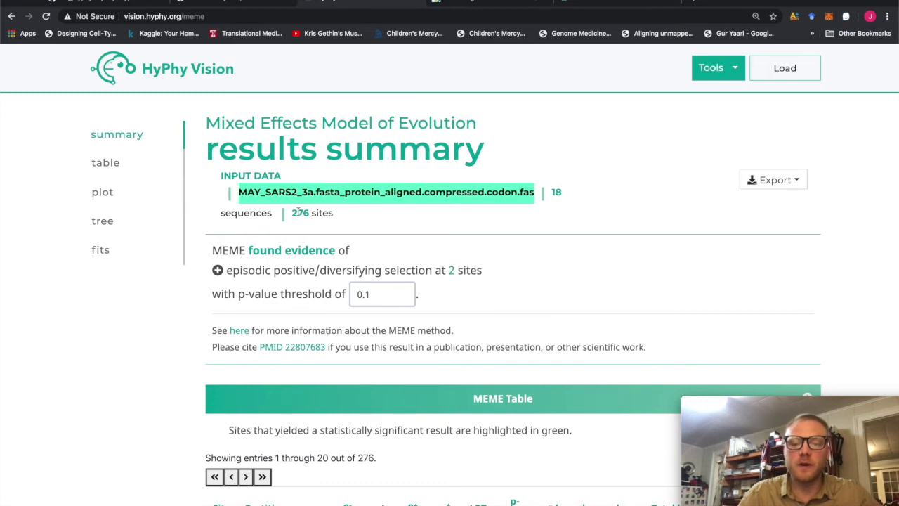
{"action": "scroll", "coordinate": [390, 211], "scroll_direction": "down", "scroll_amount": 3}
{"action": "left_click_drag", "start_coordinate": [449, 210], "coordinate": [479, 210]}
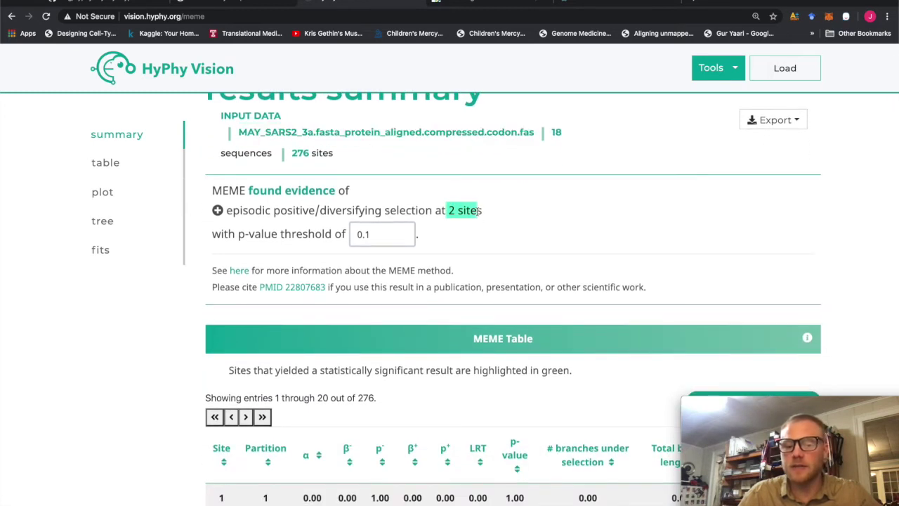
{"action": "left_click", "coordinate": [480, 210]}
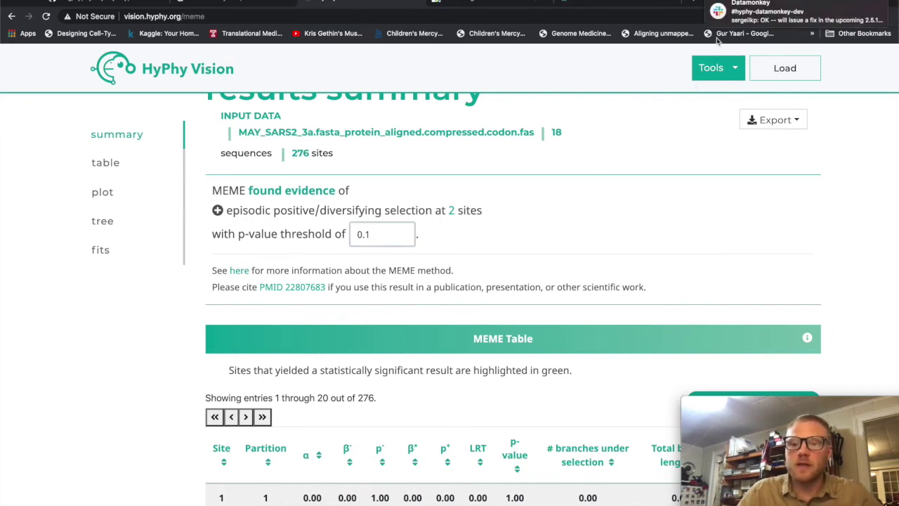
Scroll to the MEME Table and sort it by ascending p-value, bringing sites 57 and 251 first
{"action": "scroll", "coordinate": [543, 199], "scroll_direction": "down", "scroll_amount": 1}
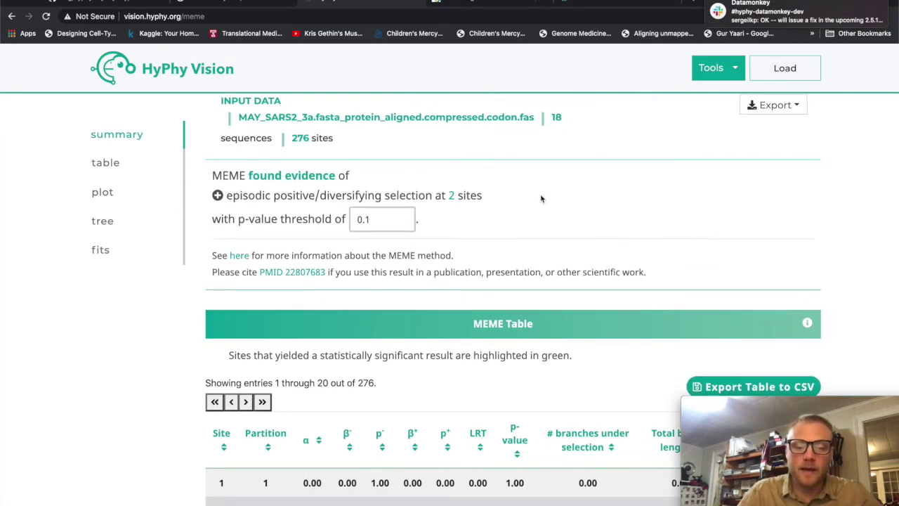
{"action": "scroll", "coordinate": [542, 199], "scroll_direction": "down", "scroll_amount": 2}
{"action": "scroll", "coordinate": [542, 199], "scroll_direction": "down", "scroll_amount": 3}
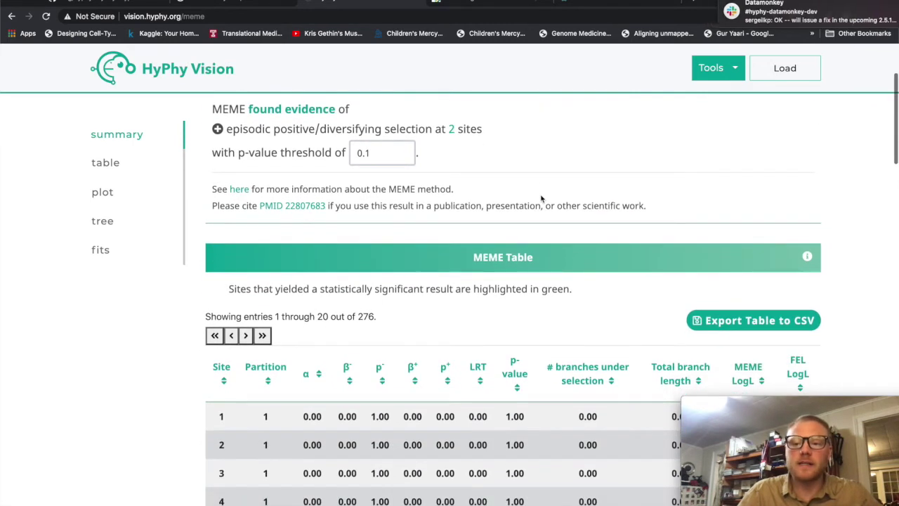
{"action": "scroll", "coordinate": [541, 198], "scroll_direction": "down", "scroll_amount": 1}
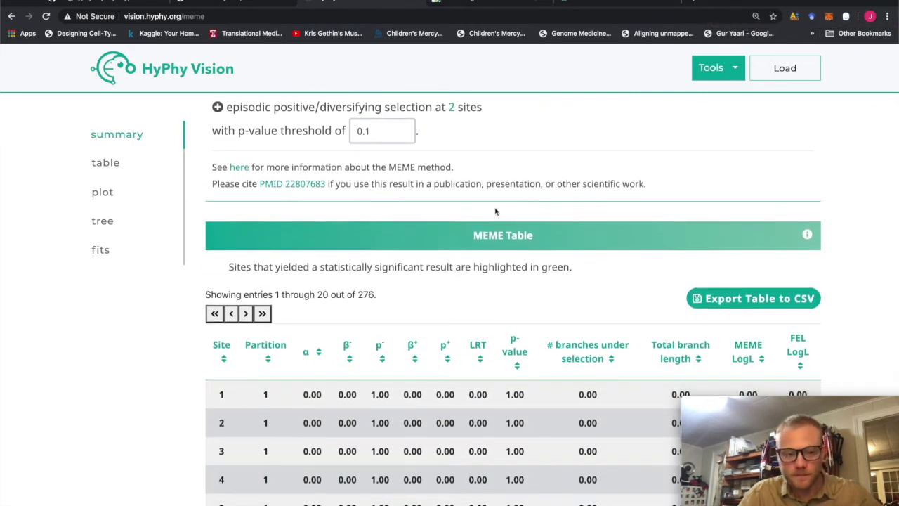
{"action": "scroll", "coordinate": [495, 212], "scroll_direction": "down", "scroll_amount": 5}
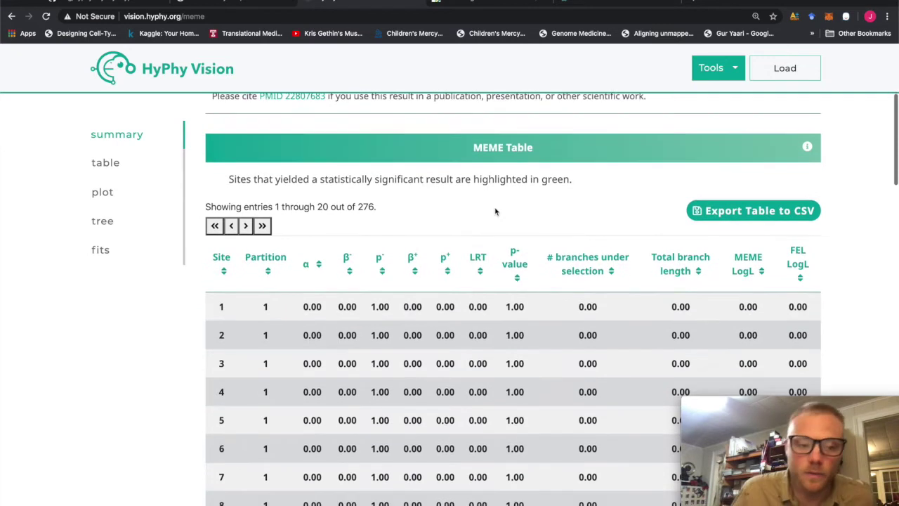
{"action": "scroll", "coordinate": [495, 212], "scroll_direction": "down", "scroll_amount": 1}
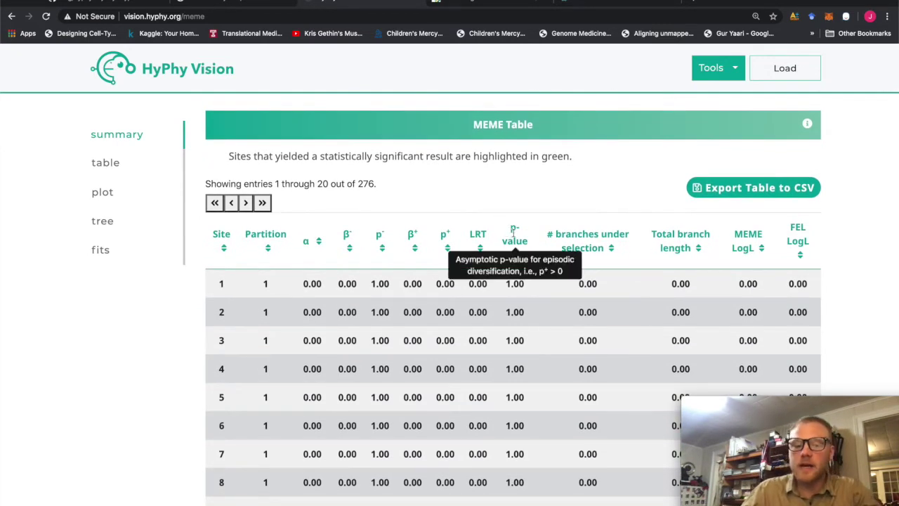
{"action": "left_click", "coordinate": [514, 236]}
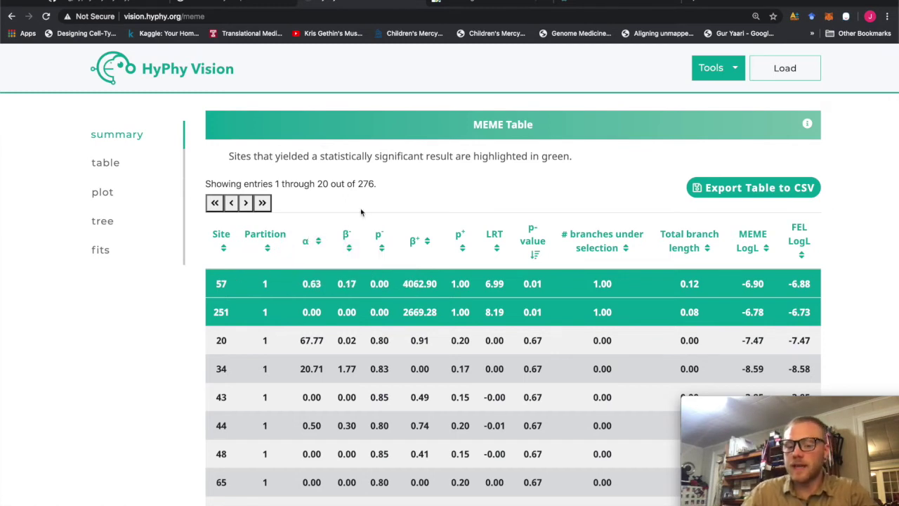
{"action": "scroll", "coordinate": [236, 267], "scroll_direction": "down", "scroll_amount": 1}
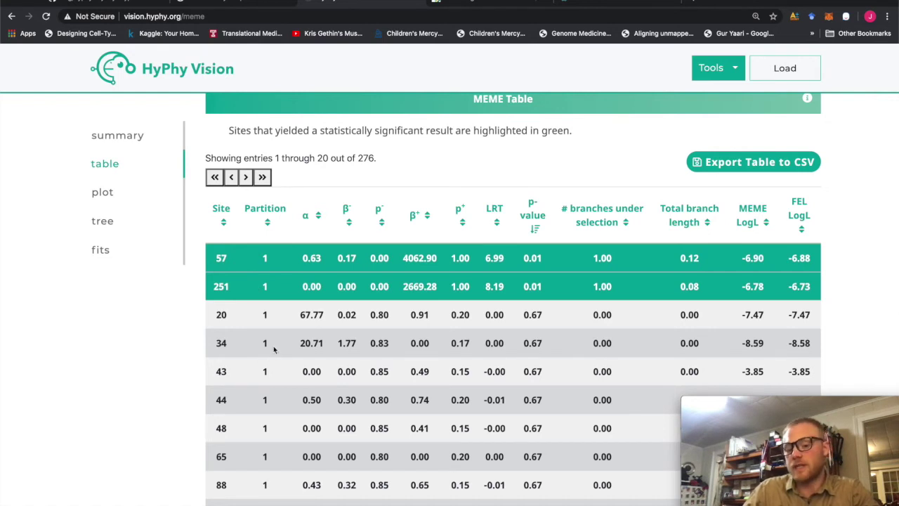
Scroll to the MEME Site Plot and review the y-axis choices, leaving α plotted
{"action": "scroll", "coordinate": [301, 355], "scroll_direction": "down", "scroll_amount": 8}
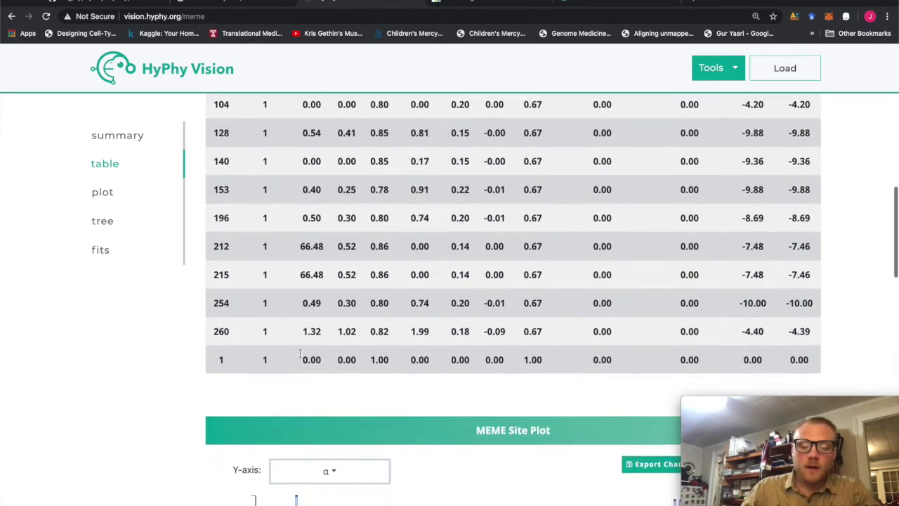
{"action": "scroll", "coordinate": [301, 355], "scroll_direction": "down", "scroll_amount": 5}
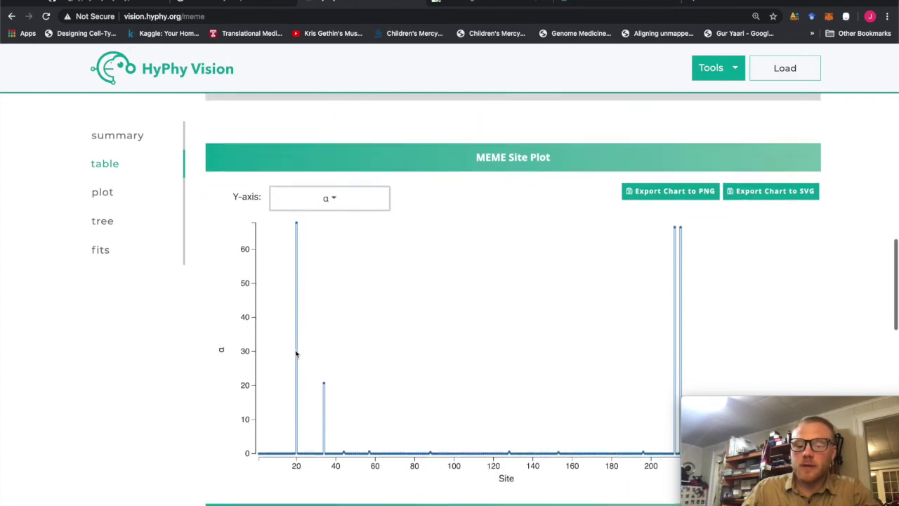
{"action": "scroll", "coordinate": [335, 274], "scroll_direction": "up", "scroll_amount": 10}
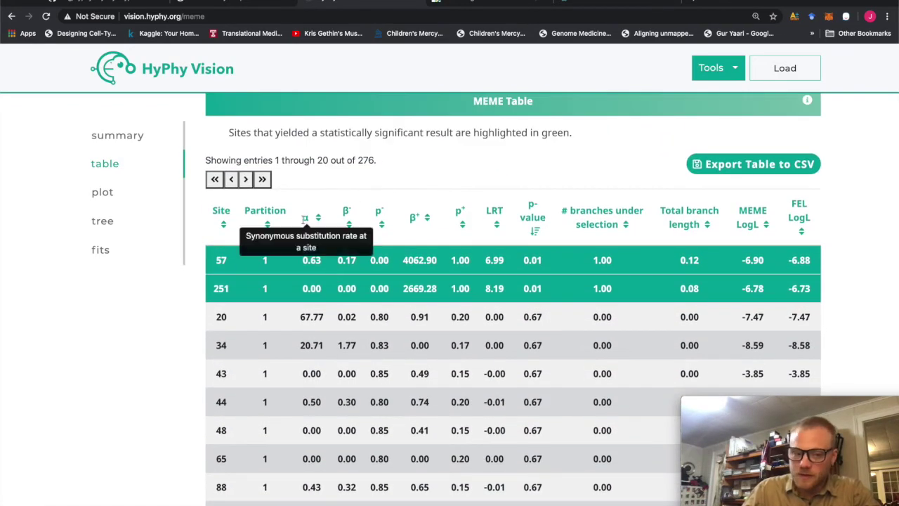
{"action": "scroll", "coordinate": [304, 219], "scroll_direction": "down", "scroll_amount": 10}
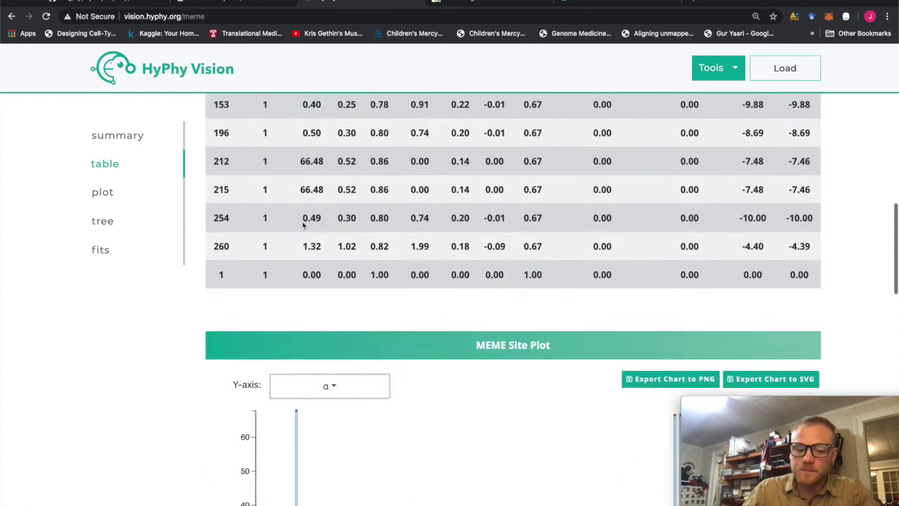
{"action": "left_click", "coordinate": [321, 242]}
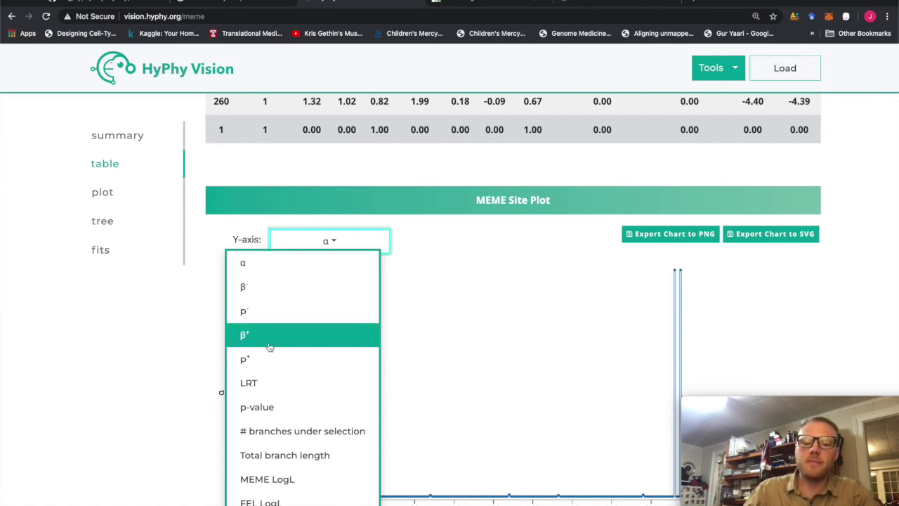
{"action": "left_click", "coordinate": [147, 407]}
{"action": "scroll", "coordinate": [148, 402], "scroll_direction": "down", "scroll_amount": 3}
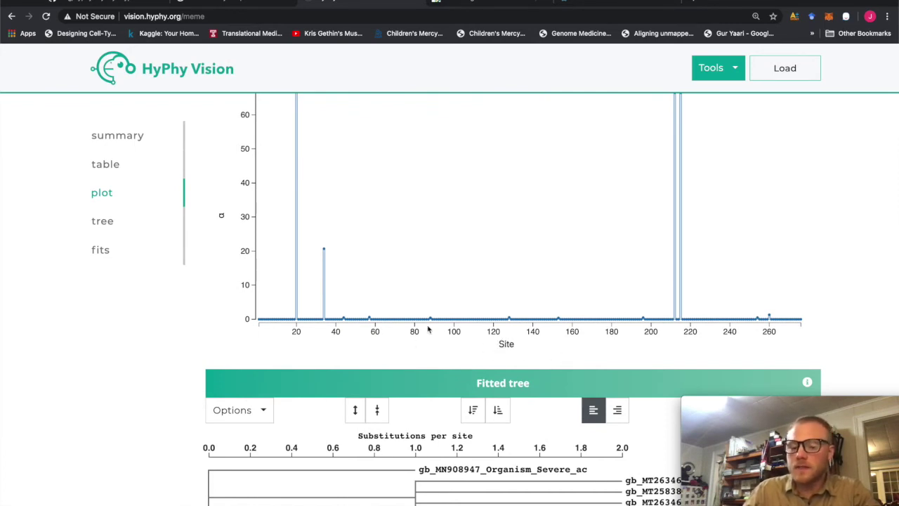
{"action": "scroll", "coordinate": [648, 318], "scroll_direction": "up", "scroll_amount": 1}
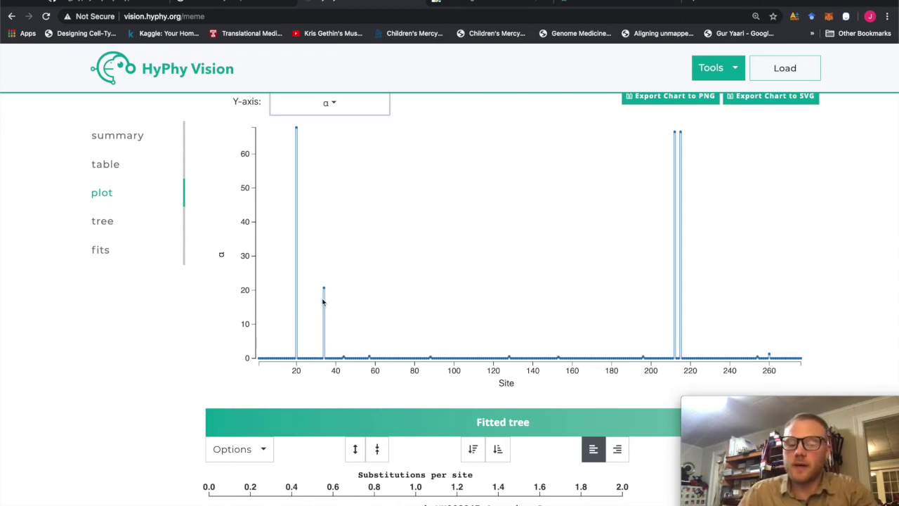
Scroll through the fitted tree, Branch EBF table and model fits, then back up to the MEME table
{"action": "scroll", "coordinate": [325, 309], "scroll_direction": "down", "scroll_amount": 4}
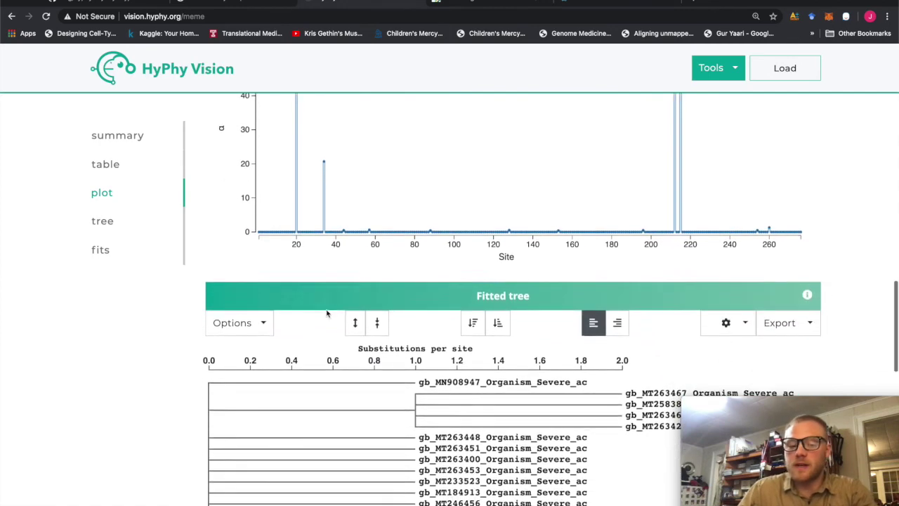
{"action": "scroll", "coordinate": [327, 314], "scroll_direction": "down", "scroll_amount": 5}
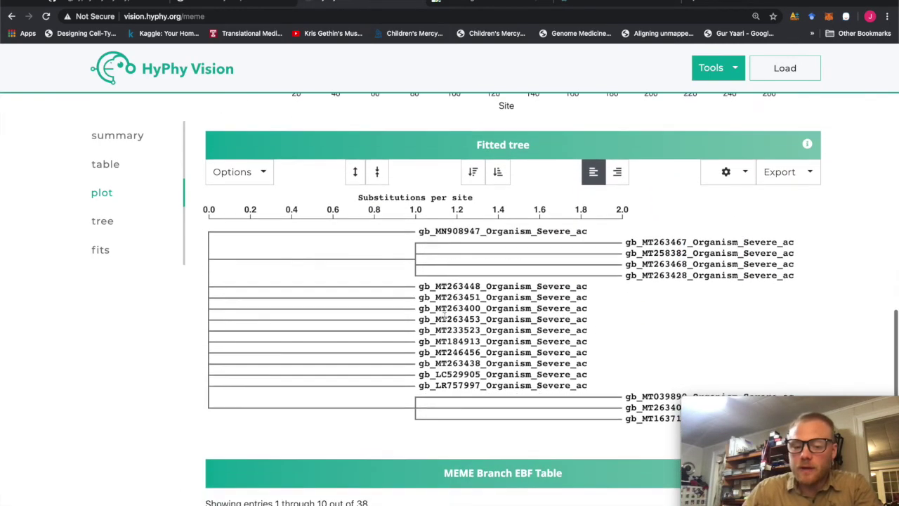
{"action": "scroll", "coordinate": [417, 290], "scroll_direction": "down", "scroll_amount": 6}
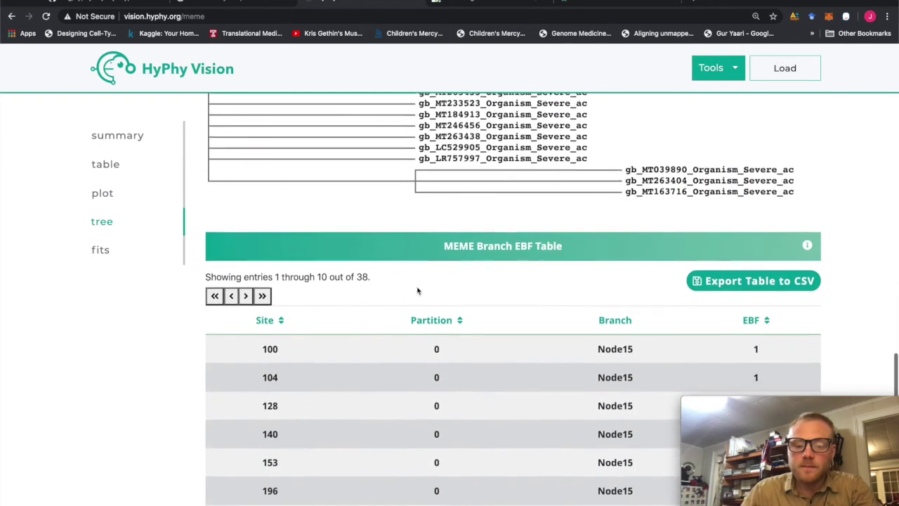
{"action": "scroll", "coordinate": [418, 290], "scroll_direction": "down", "scroll_amount": 8}
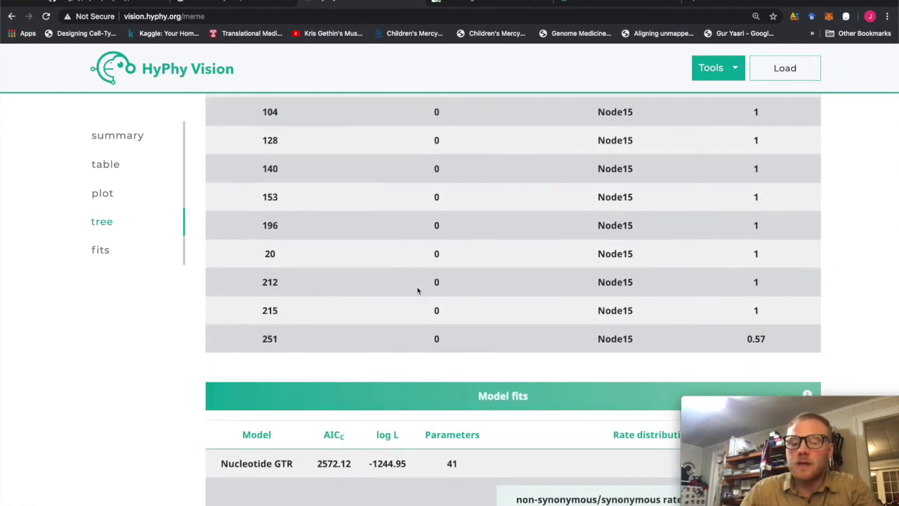
{"action": "scroll", "coordinate": [417, 290], "scroll_direction": "down", "scroll_amount": 5}
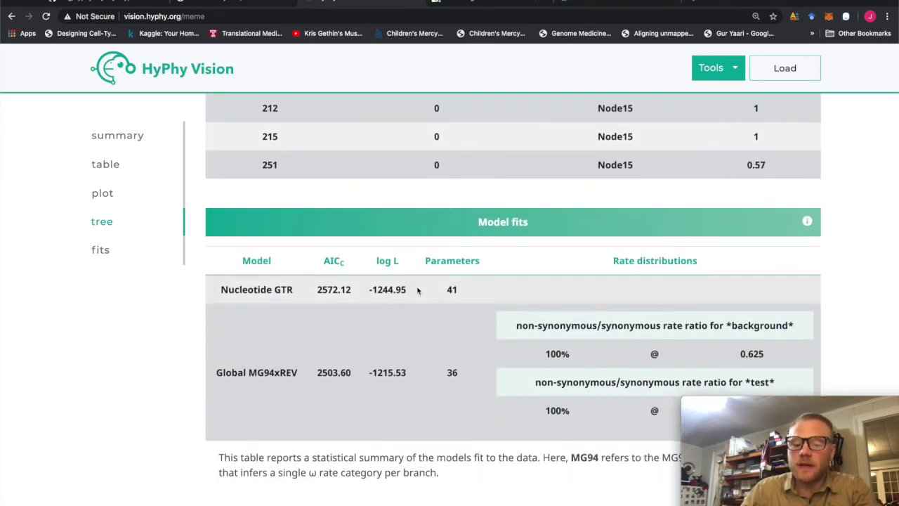
{"action": "scroll", "coordinate": [417, 290], "scroll_direction": "down", "scroll_amount": 1}
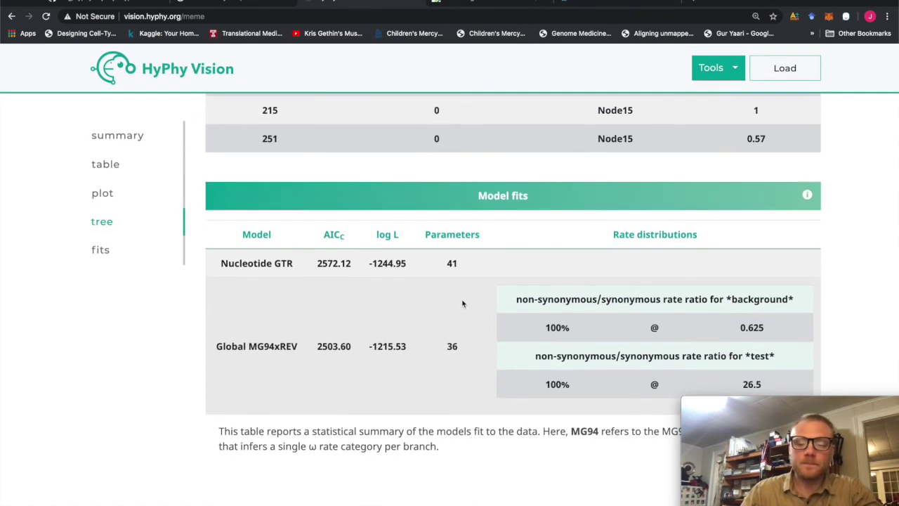
{"action": "scroll", "coordinate": [462, 304], "scroll_direction": "up", "scroll_amount": 20}
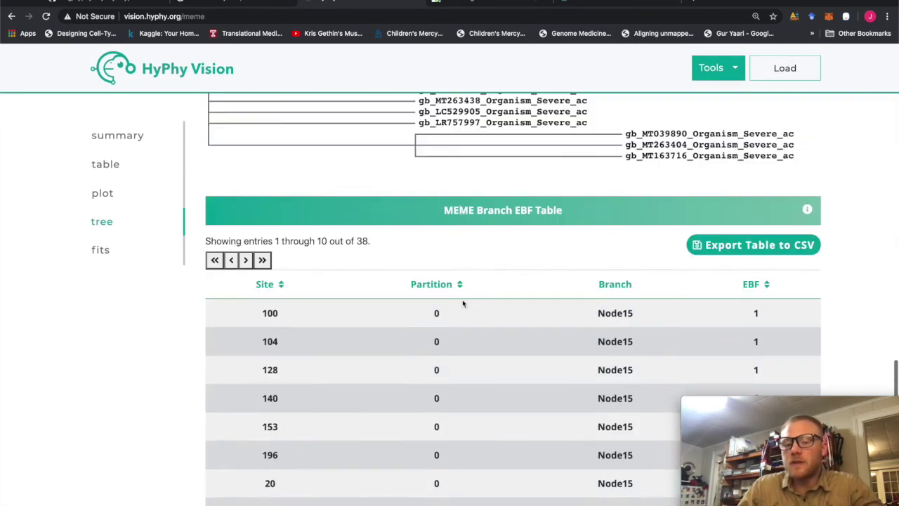
{"action": "scroll", "coordinate": [462, 303], "scroll_direction": "up", "scroll_amount": 5}
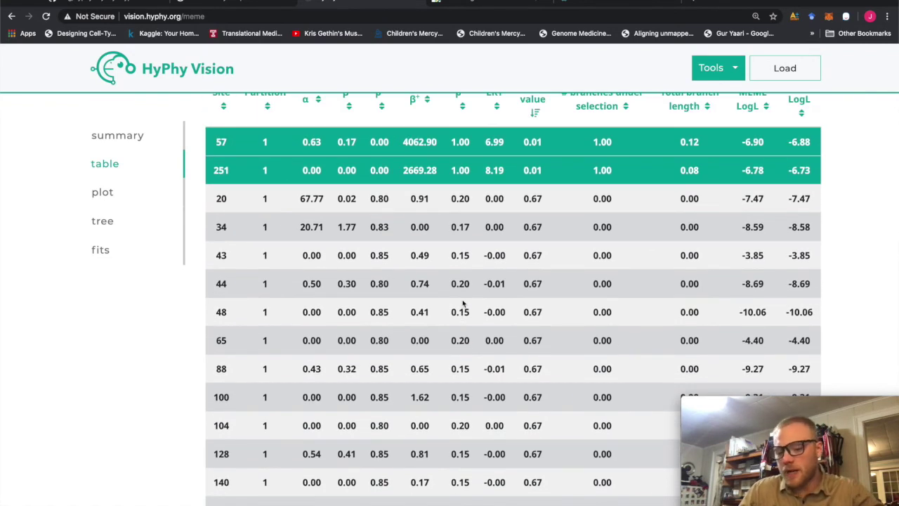
{"action": "scroll", "coordinate": [462, 303], "scroll_direction": "up", "scroll_amount": 2}
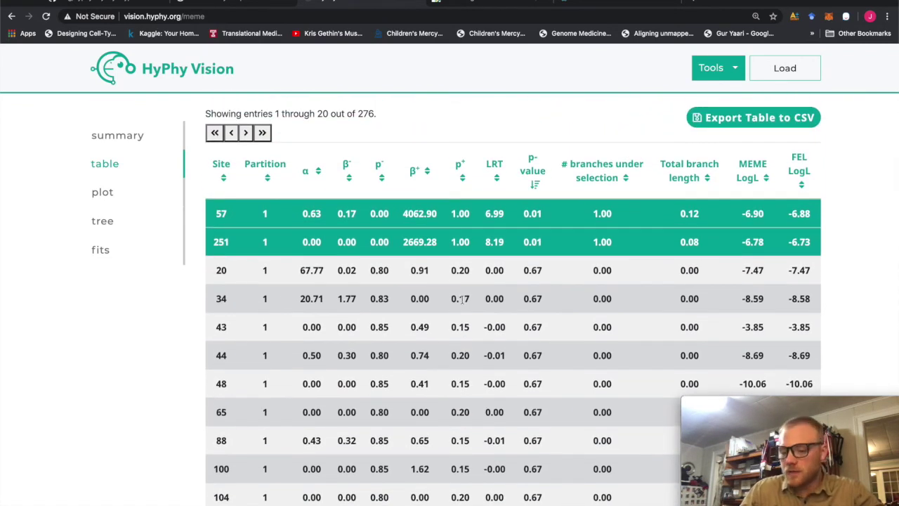